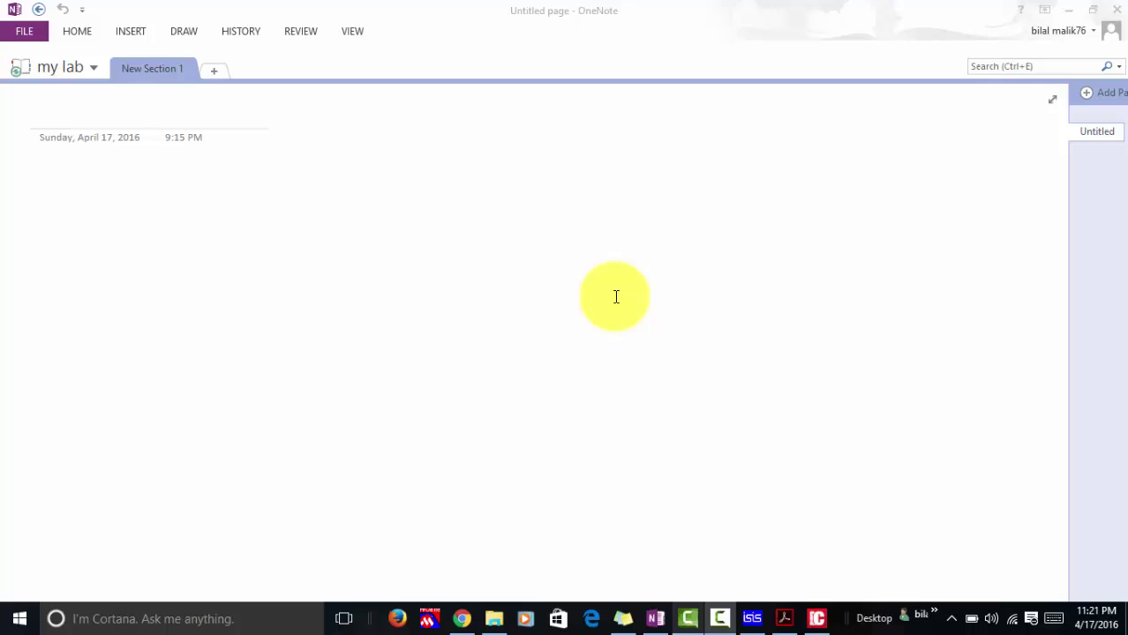
# With a Draw pen, handwrite the title 'Digital temperature Sensor using PIC16F877A'
pyautogui.click(187, 32)
pyautogui.click(189, 34)
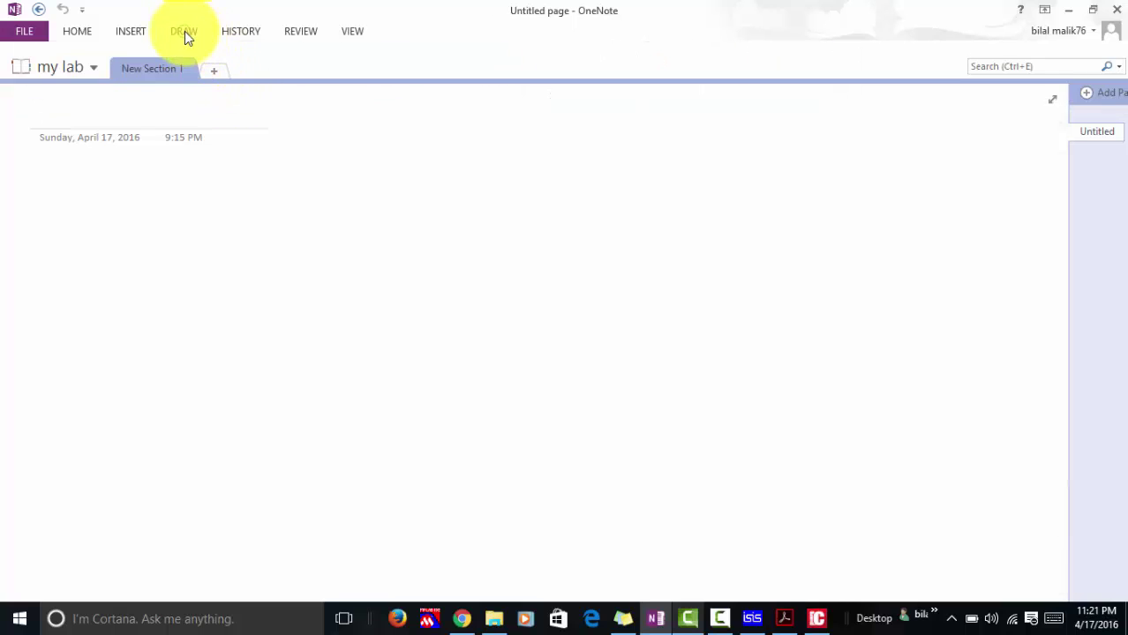
pyautogui.click(184, 31)
pyautogui.click(278, 127)
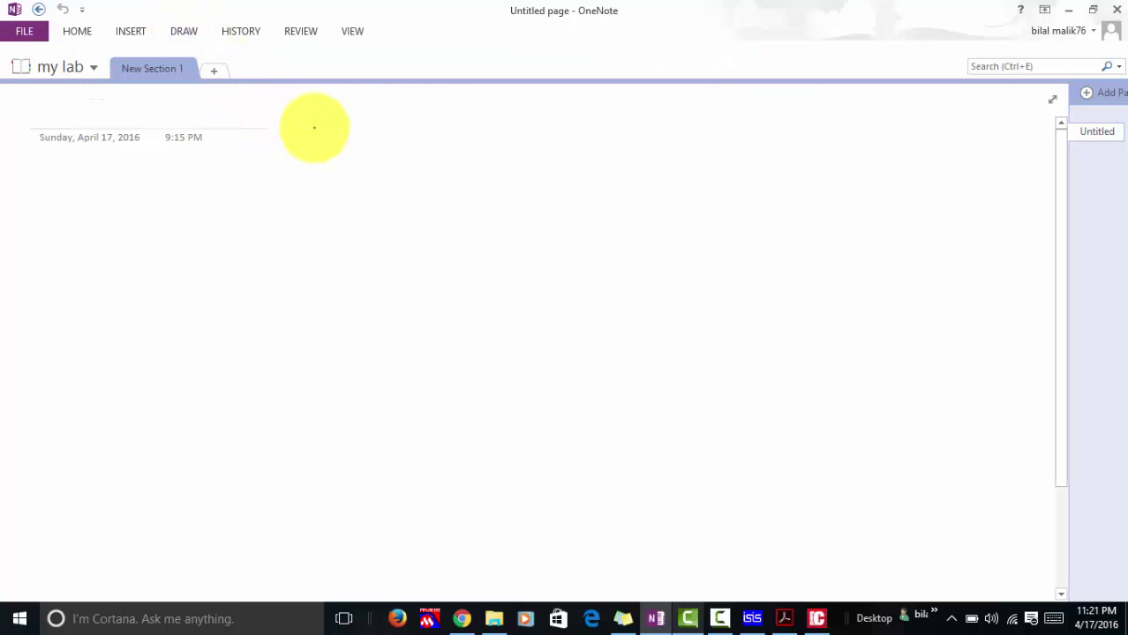
pyautogui.moveTo(280, 129)
pyautogui.mouseDown()
pyautogui.moveTo(319, 134)
pyautogui.moveTo(314, 148)
pyautogui.moveTo(341, 138)
pyautogui.moveTo(326, 135)
pyautogui.moveTo(344, 120)
pyautogui.moveTo(338, 135)
pyautogui.moveTo(436, 134)
pyautogui.moveTo(438, 153)
pyautogui.moveTo(446, 134)
pyautogui.moveTo(495, 128)
pyautogui.moveTo(474, 129)
pyautogui.moveTo(489, 122)
pyautogui.moveTo(745, 118)
pyautogui.moveTo(738, 126)
pyautogui.moveTo(752, 114)
pyautogui.moveTo(750, 126)
pyautogui.moveTo(796, 108)
pyautogui.moveTo(826, 110)
pyautogui.moveTo(812, 123)
pyautogui.moveTo(836, 103)
pyautogui.moveTo(898, 111)
pyautogui.mouseUp()
# Underline PIC16F877A, then write an arrowed list of TC74 and LM35, with LM35 arrowed and underlined
pyautogui.moveTo(741, 131); pyautogui.dragTo(891, 125)
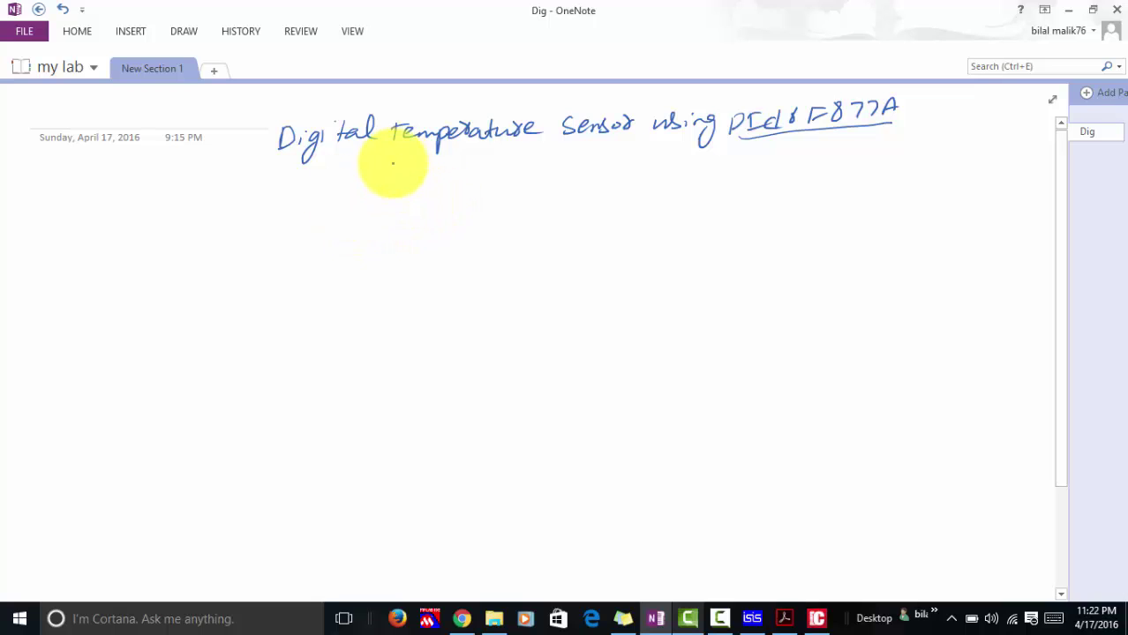
pyautogui.moveTo(377, 187)
pyautogui.mouseDown()
pyautogui.moveTo(447, 173)
pyautogui.moveTo(478, 183)
pyautogui.mouseUp()
pyautogui.moveTo(411, 204)
pyautogui.mouseDown()
pyautogui.moveTo(443, 209)
pyautogui.moveTo(496, 184)
pyautogui.mouseUp()
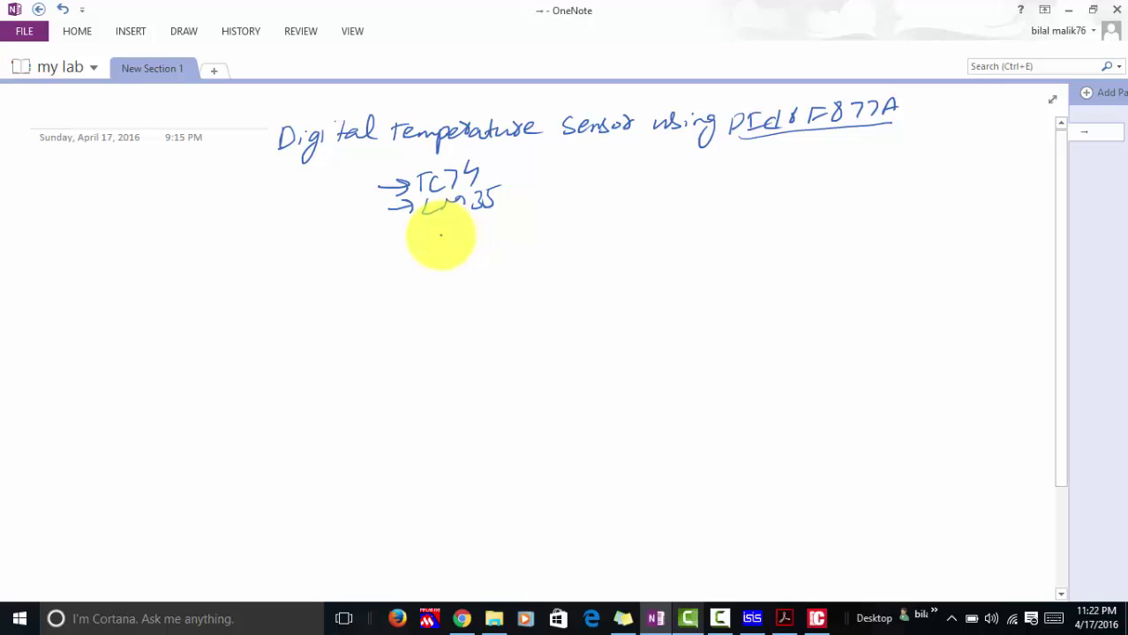
pyautogui.moveTo(499, 202); pyautogui.dragTo(522, 195)
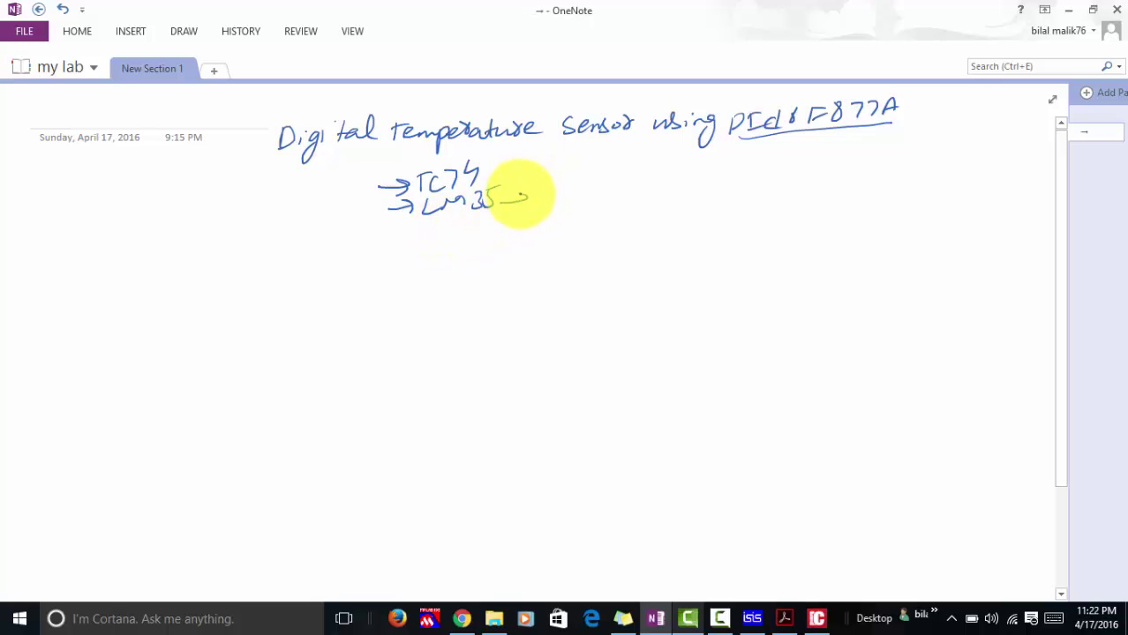
pyautogui.moveTo(418, 221); pyautogui.dragTo(478, 216)
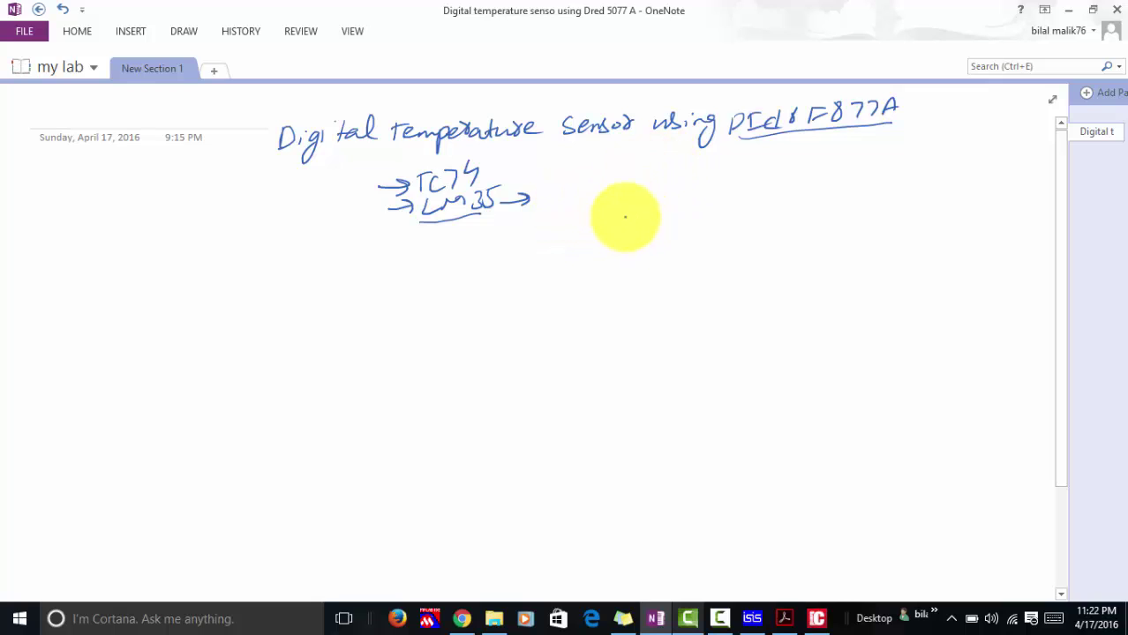
# Sketch the Lm35 box with pins labelled +5V, ground and output, and start 'Transducer' on the left
pyautogui.moveTo(632, 195)
pyautogui.mouseDown()
pyautogui.moveTo(629, 221)
pyautogui.moveTo(675, 219)
pyautogui.moveTo(640, 257)
pyautogui.moveTo(673, 252)
pyautogui.moveTo(604, 275)
pyautogui.moveTo(607, 285)
pyautogui.mouseUp()
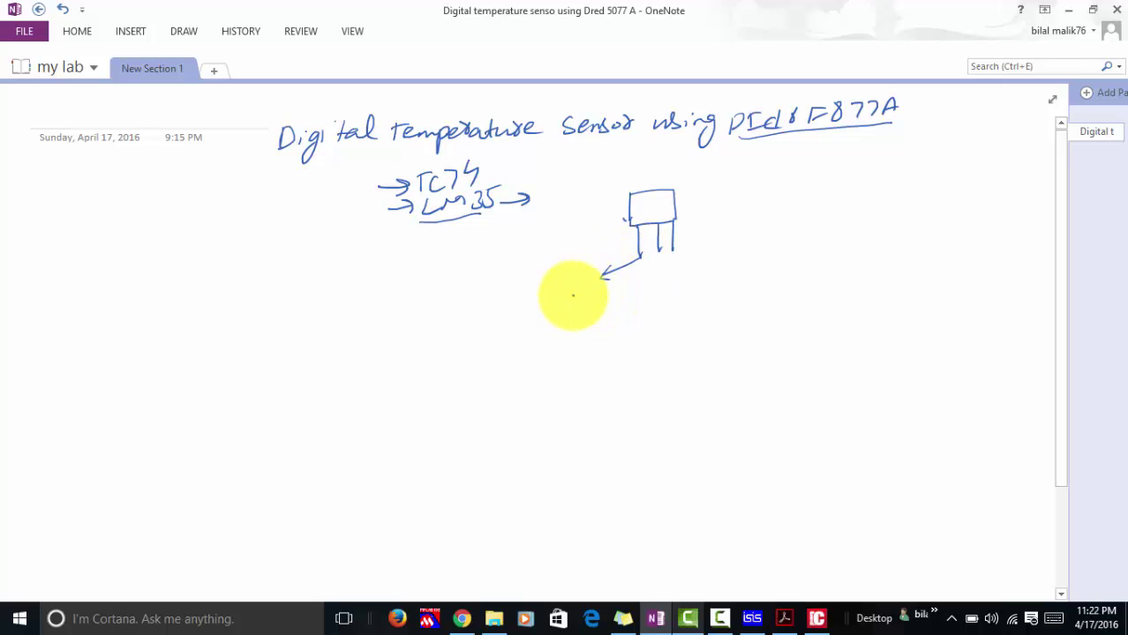
pyautogui.moveTo(555, 304)
pyautogui.mouseDown()
pyautogui.moveTo(569, 303)
pyautogui.moveTo(562, 310)
pyautogui.mouseUp()
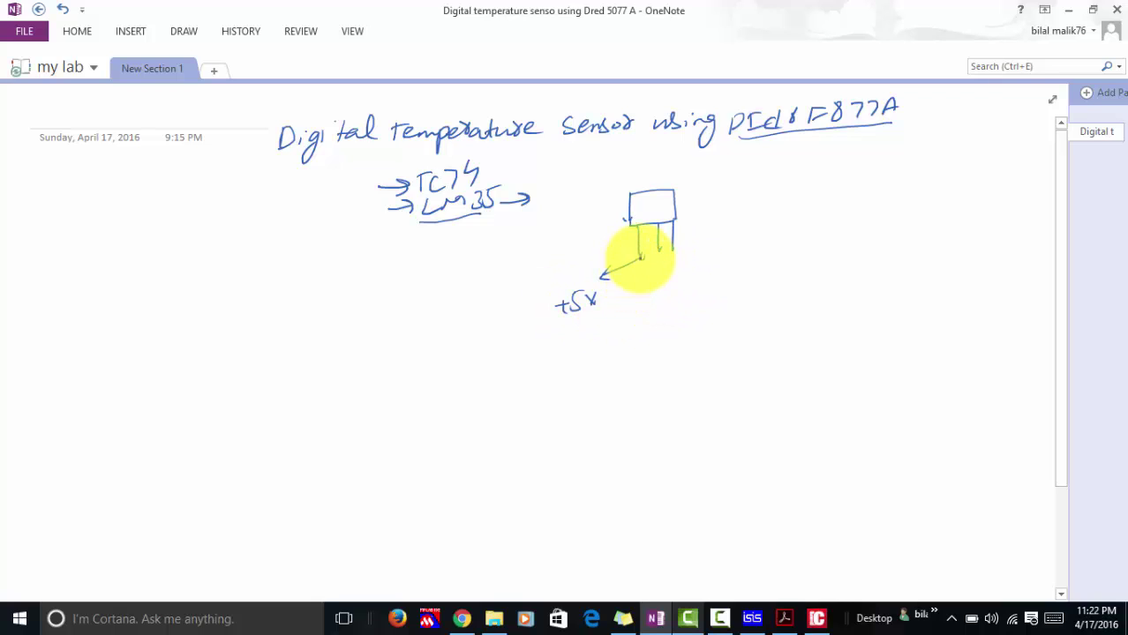
pyautogui.moveTo(673, 248)
pyautogui.mouseDown()
pyautogui.moveTo(720, 267)
pyautogui.moveTo(703, 275)
pyautogui.moveTo(710, 288)
pyautogui.mouseUp()
pyautogui.moveTo(724, 274); pyautogui.dragTo(720, 286)
pyautogui.moveTo(659, 250)
pyautogui.mouseDown()
pyautogui.moveTo(662, 327)
pyautogui.moveTo(694, 340)
pyautogui.moveTo(744, 323)
pyautogui.mouseUp()
pyautogui.moveTo(646, 363); pyautogui.dragTo(706, 353)
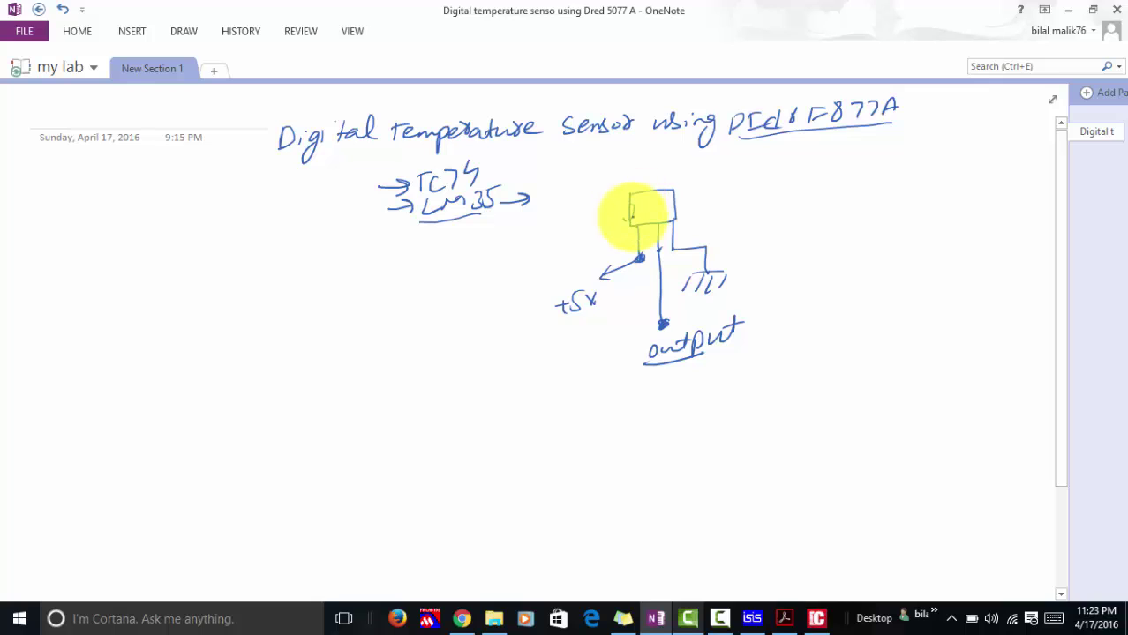
pyautogui.moveTo(665, 202); pyautogui.dragTo(659, 216)
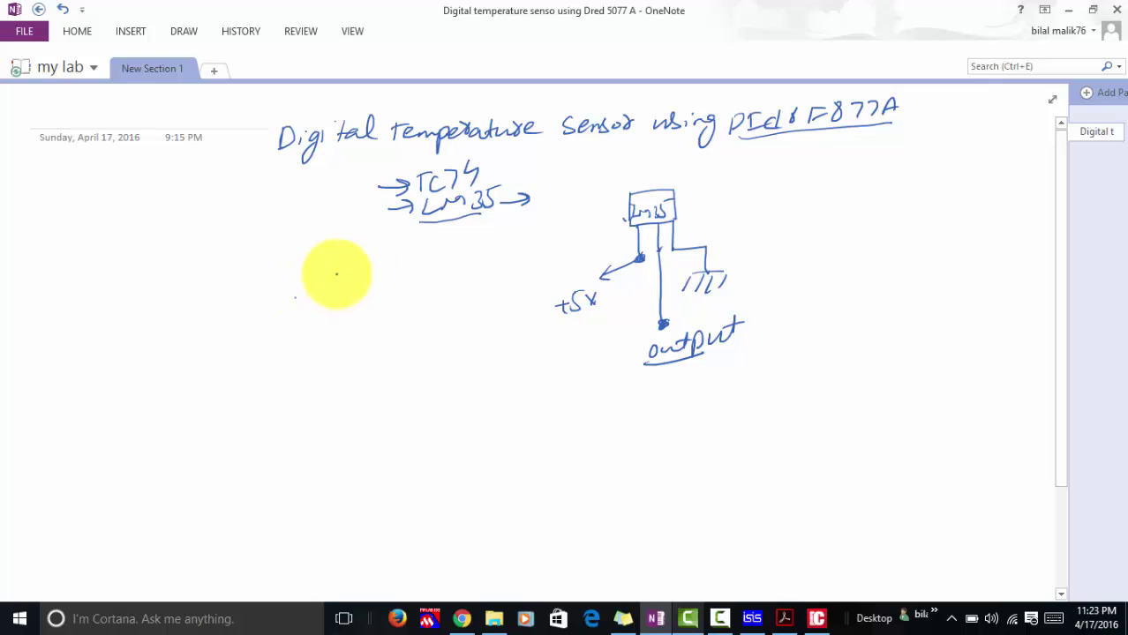
pyautogui.moveTo(335, 273)
pyautogui.mouseDown()
pyautogui.moveTo(385, 281)
pyautogui.moveTo(492, 261)
pyautogui.mouseUp()
# Finish 'Transducer' with an arrow to 'Temperature → Voltage', and point an arrow at the LM35
pyautogui.moveTo(376, 300); pyautogui.dragTo(393, 335)
pyautogui.click(400, 330)
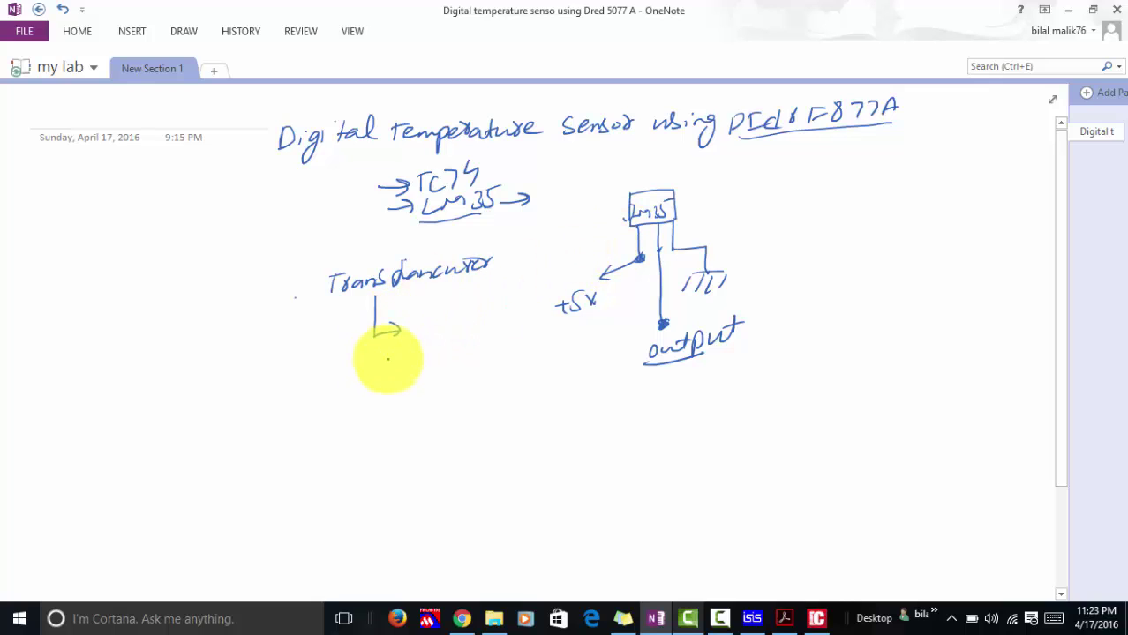
pyautogui.moveTo(308, 378)
pyautogui.mouseDown()
pyautogui.moveTo(359, 379)
pyautogui.moveTo(363, 390)
pyautogui.moveTo(535, 356)
pyautogui.moveTo(577, 363)
pyautogui.moveTo(566, 376)
pyautogui.moveTo(607, 368)
pyautogui.mouseUp()
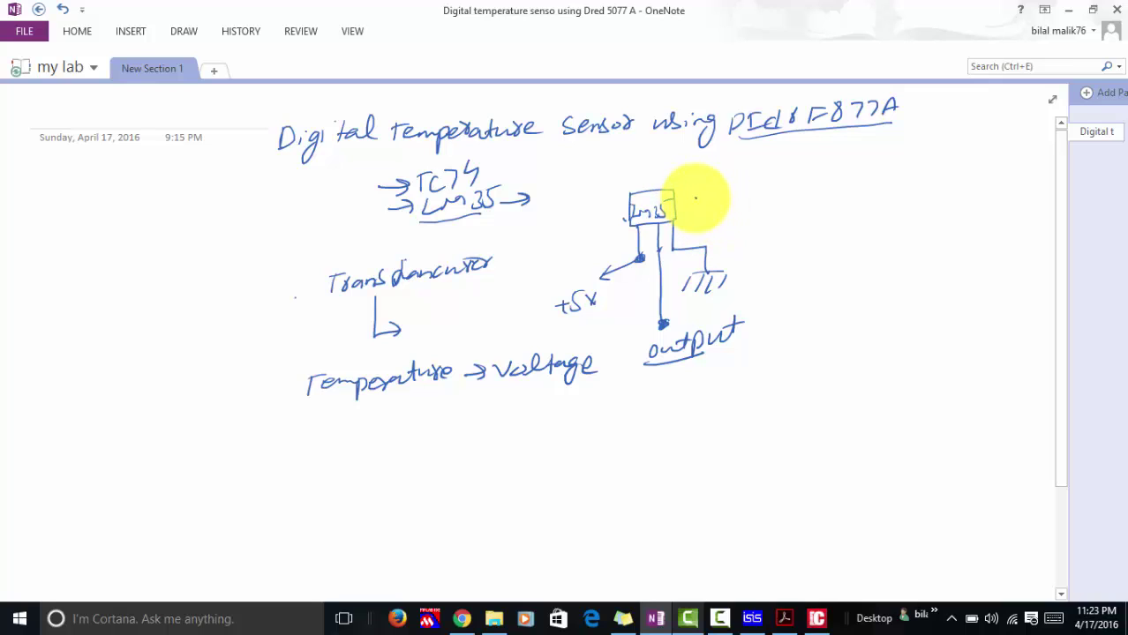
pyautogui.moveTo(715, 183); pyautogui.dragTo(679, 212)
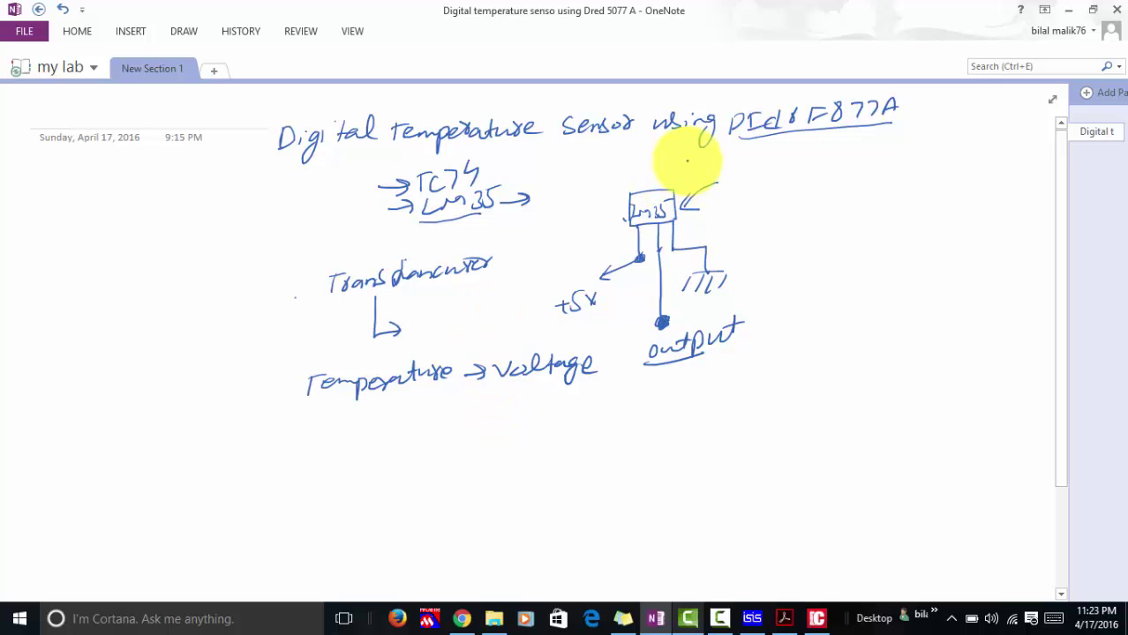
# Write a boxed '1°C = 10mV' scale note and dot the output wire's end
pyautogui.click(433, 426)
pyautogui.write('1°')
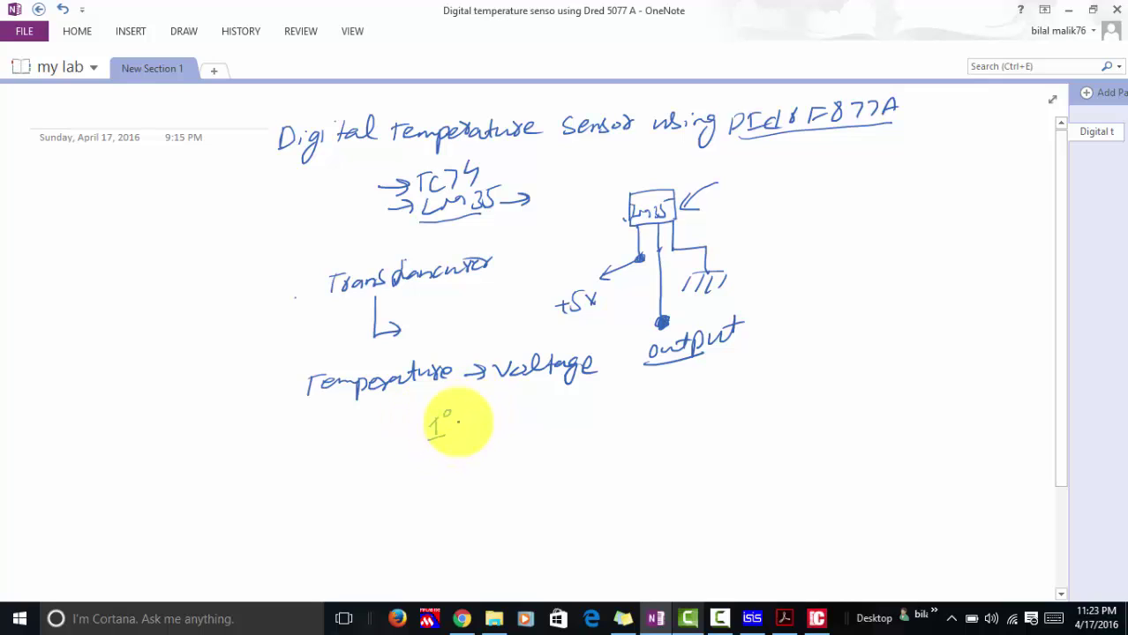
pyautogui.write('C = 10m')
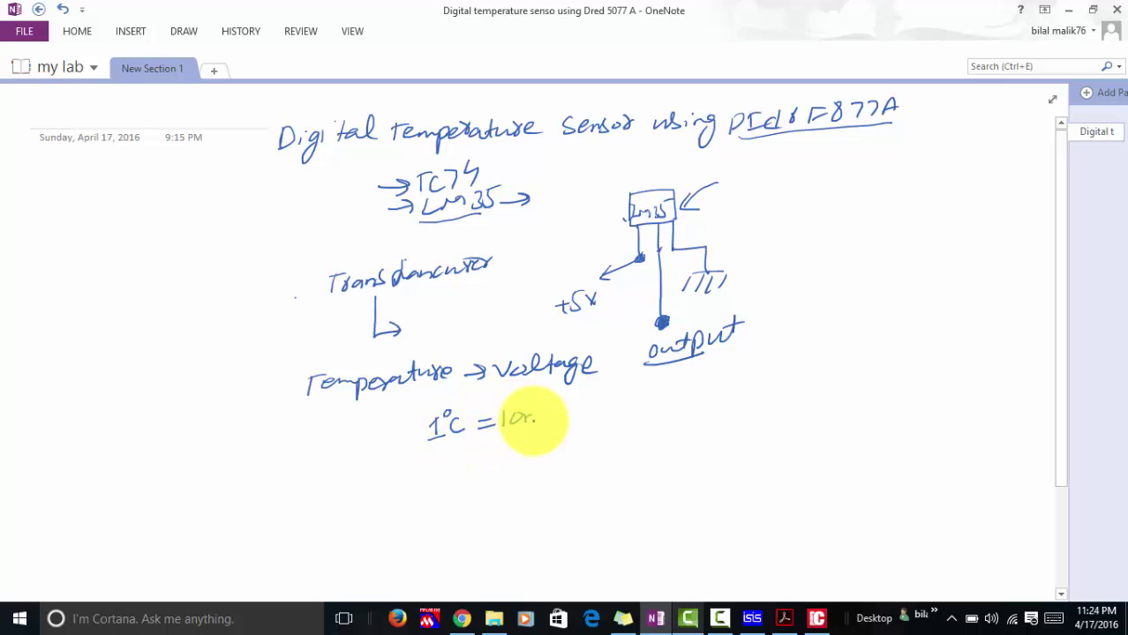
pyautogui.moveTo(532, 422); pyautogui.dragTo(554, 403)
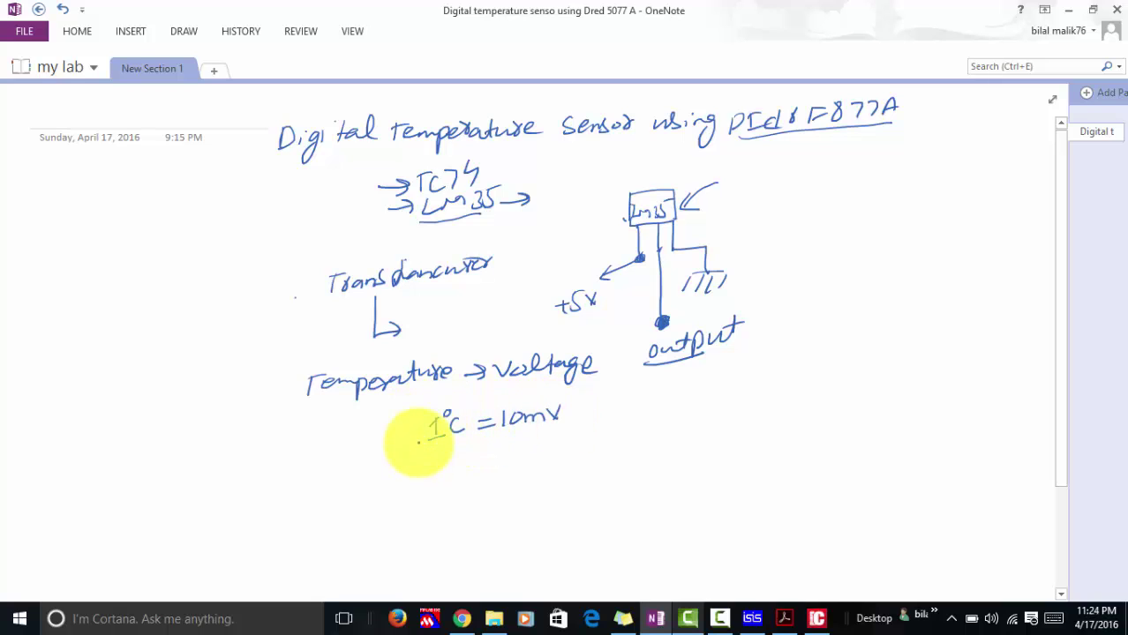
pyautogui.moveTo(416, 448)
pyautogui.mouseDown()
pyautogui.moveTo(515, 398)
pyautogui.moveTo(565, 391)
pyautogui.moveTo(585, 406)
pyautogui.moveTo(578, 424)
pyautogui.moveTo(416, 450)
pyautogui.mouseUp()
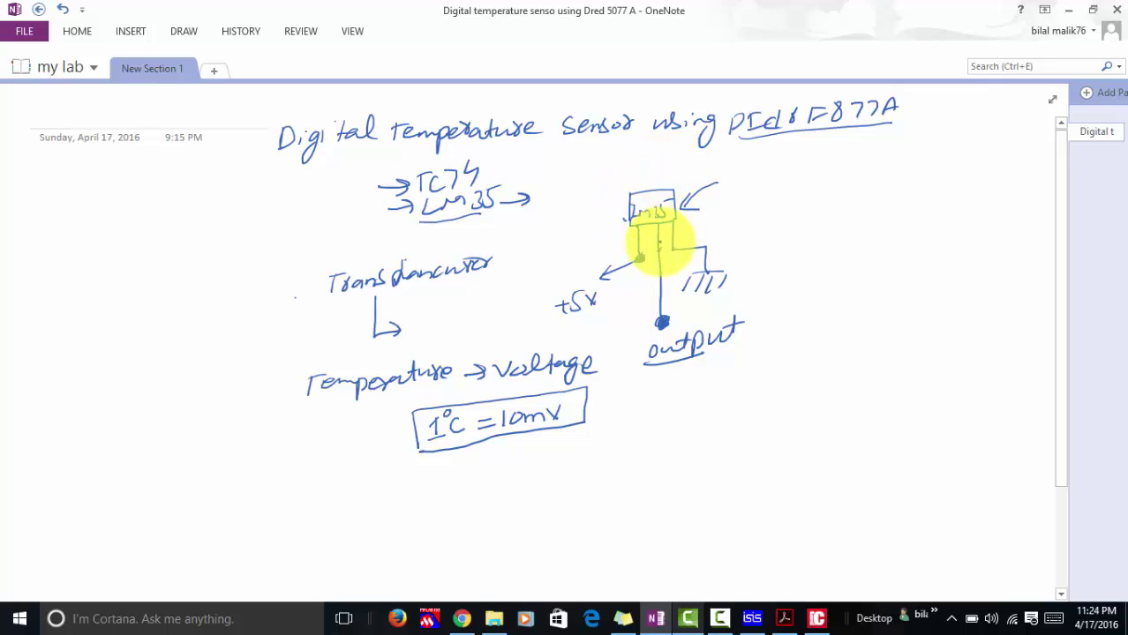
pyautogui.click(661, 321)
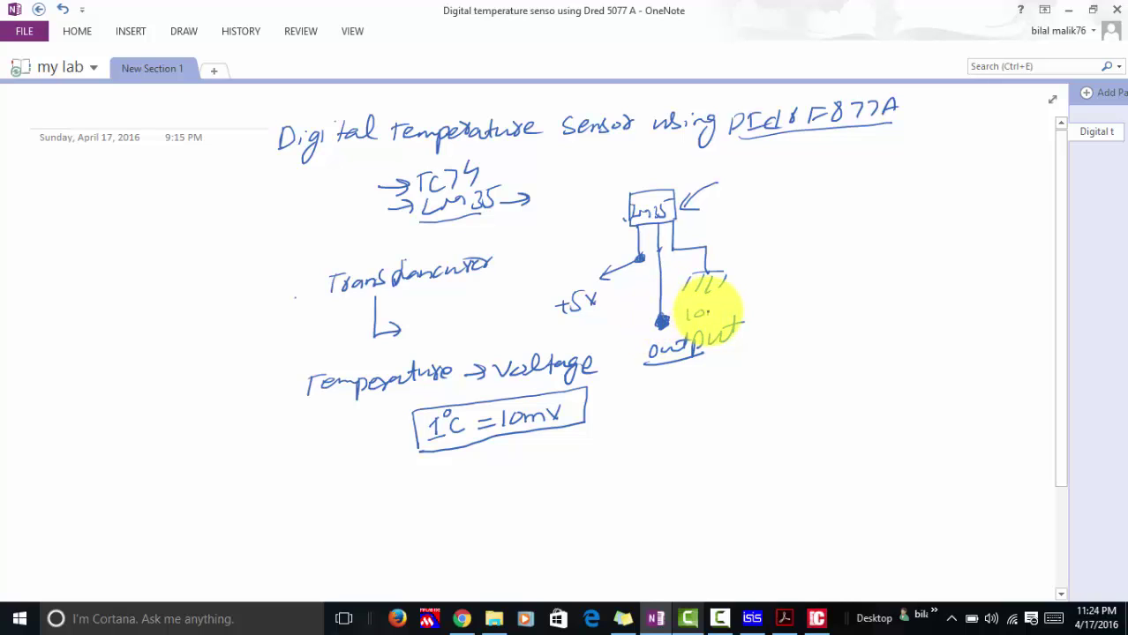
# Label the output 10mV and write table rows 1°C–10mV and 2°C–20mV
pyautogui.moveTo(709, 311); pyautogui.dragTo(720, 302)
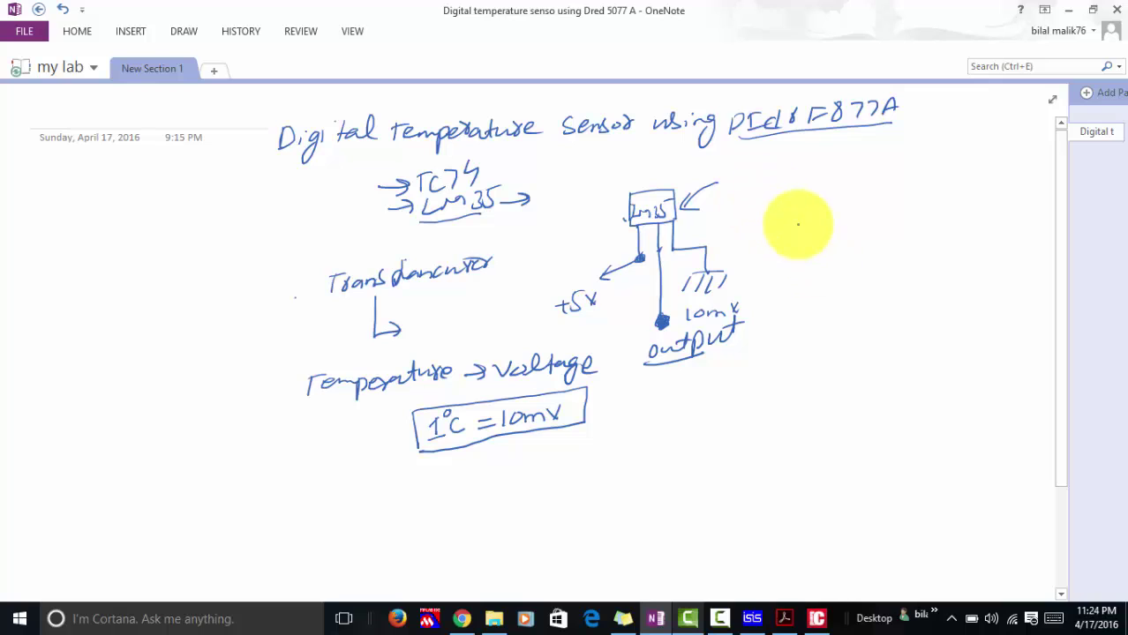
pyautogui.moveTo(790, 223)
pyautogui.mouseDown()
pyautogui.moveTo(786, 244)
pyautogui.moveTo(806, 222)
pyautogui.moveTo(824, 240)
pyautogui.mouseUp()
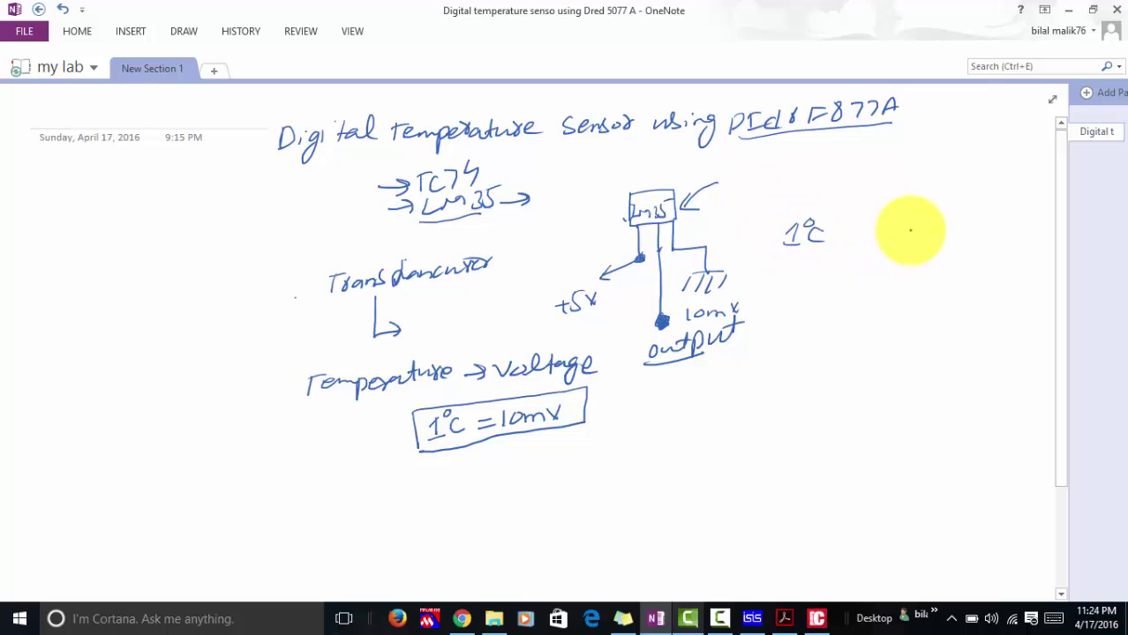
pyautogui.moveTo(922, 228); pyautogui.dragTo(953, 227)
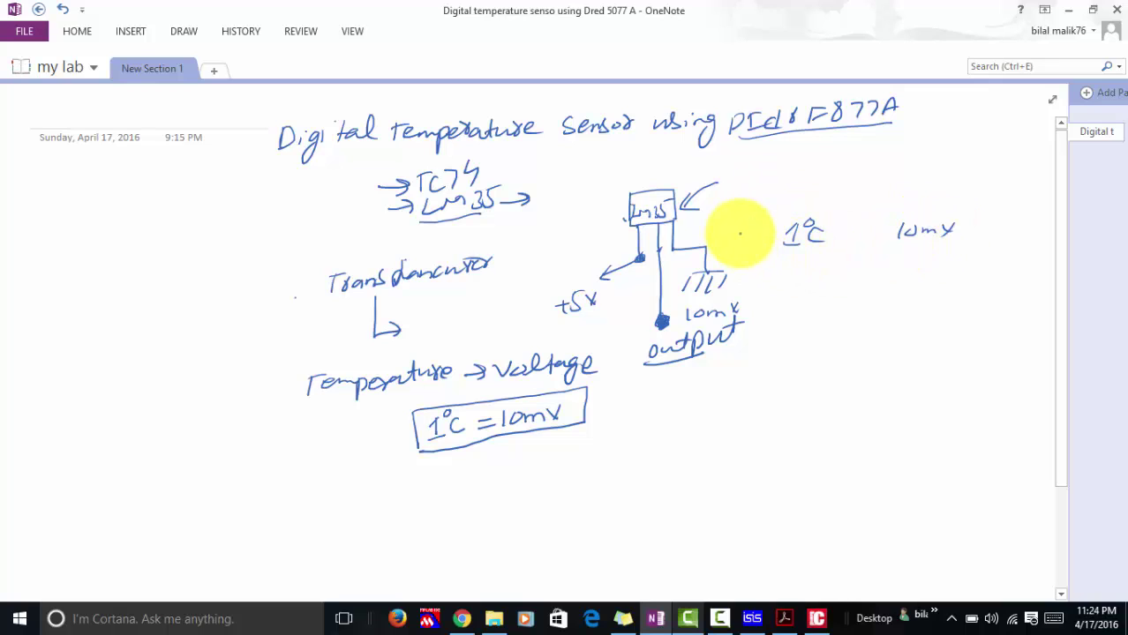
pyautogui.moveTo(776, 259); pyautogui.dragTo(807, 273)
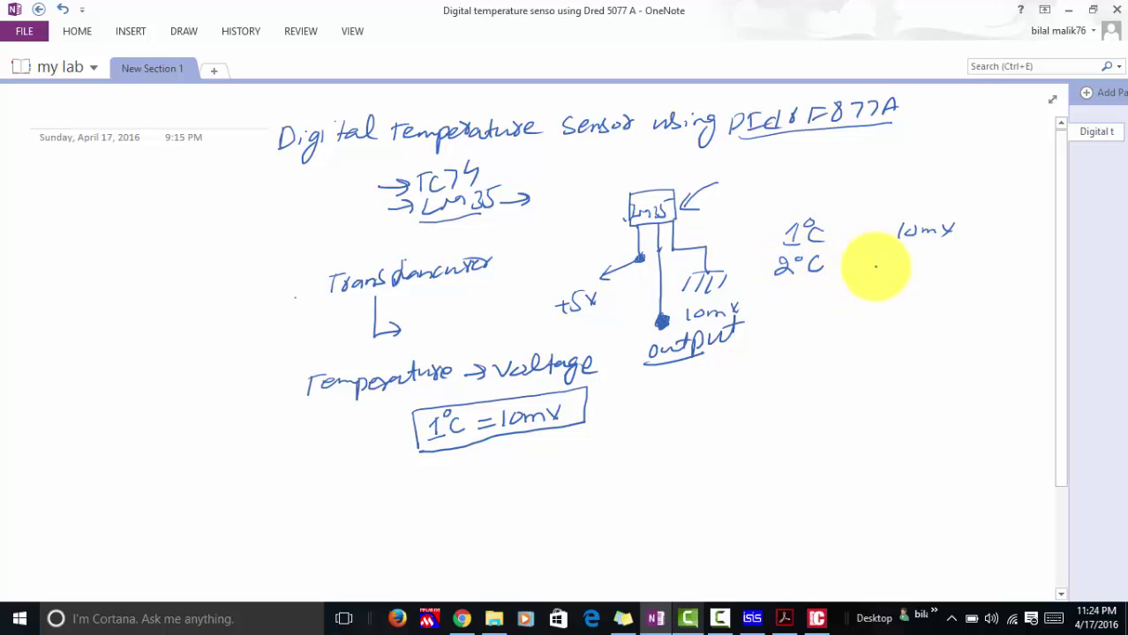
pyautogui.moveTo(886, 258)
pyautogui.mouseDown()
pyautogui.moveTo(900, 269)
pyautogui.moveTo(958, 258)
pyautogui.mouseUp()
pyautogui.click(917, 264)
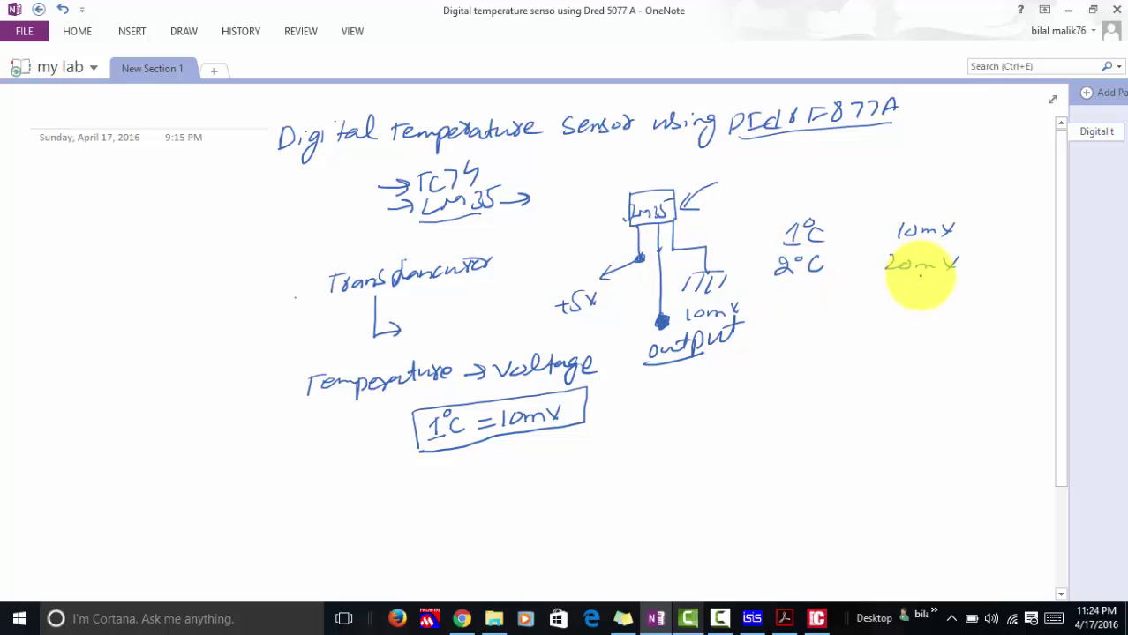
# Add the 3°C–30mV row, draw the table's divider lines, and tick under Voltage
pyautogui.moveTo(779, 305); pyautogui.dragTo(818, 302)
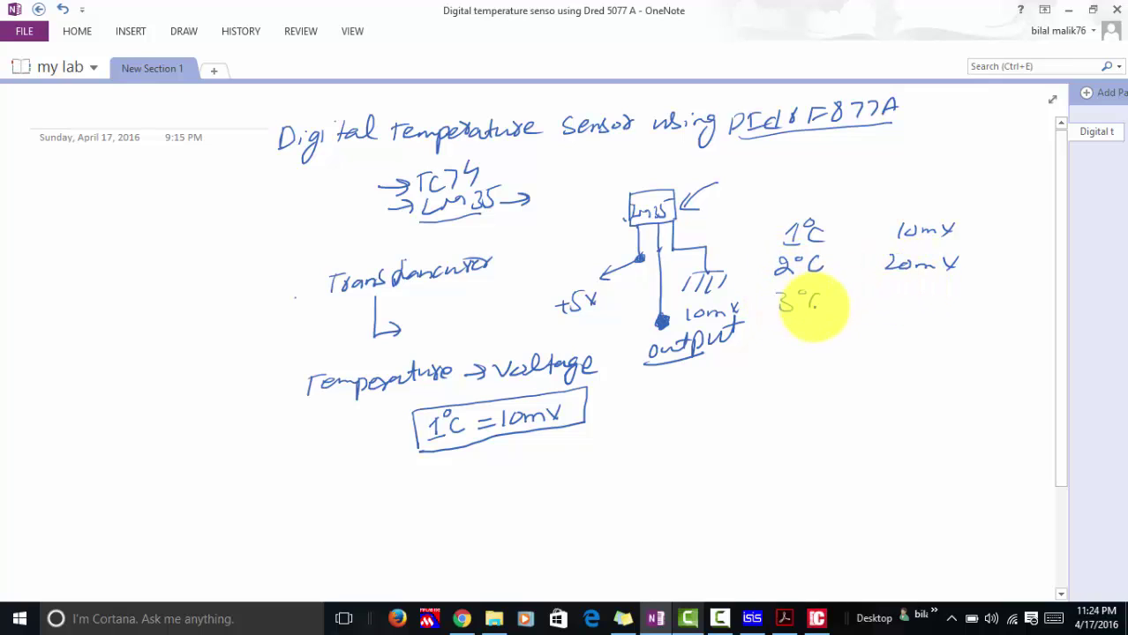
pyautogui.moveTo(888, 291)
pyautogui.mouseDown()
pyautogui.moveTo(899, 302)
pyautogui.moveTo(962, 295)
pyautogui.mouseUp()
pyautogui.click(923, 300)
pyautogui.moveTo(845, 218); pyautogui.dragTo(835, 386)
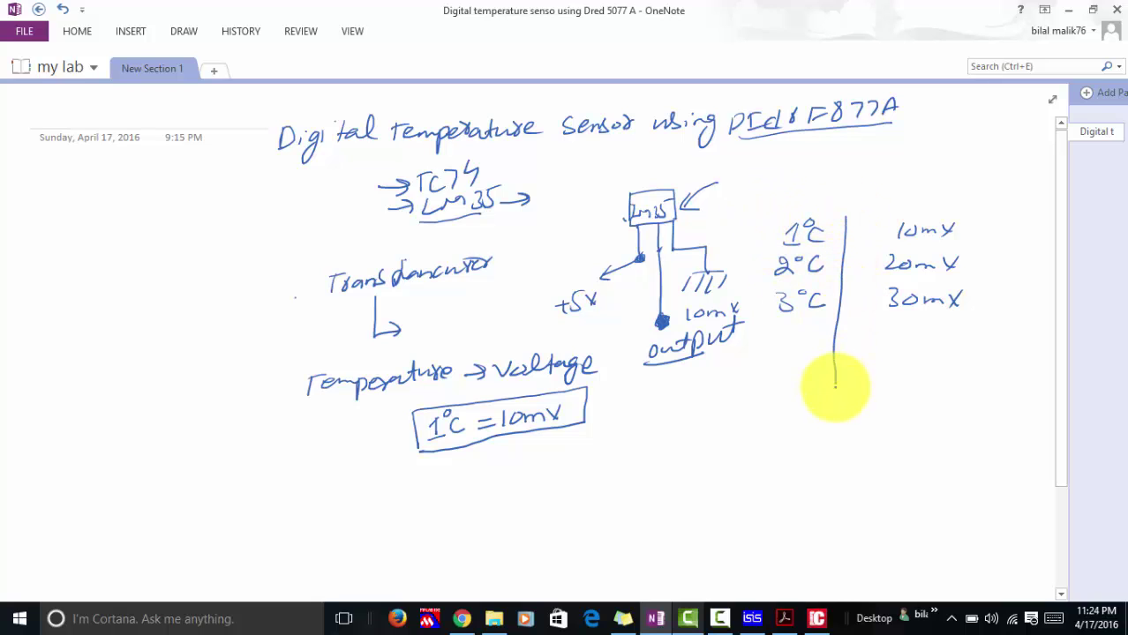
pyautogui.moveTo(755, 328); pyautogui.dragTo(934, 357)
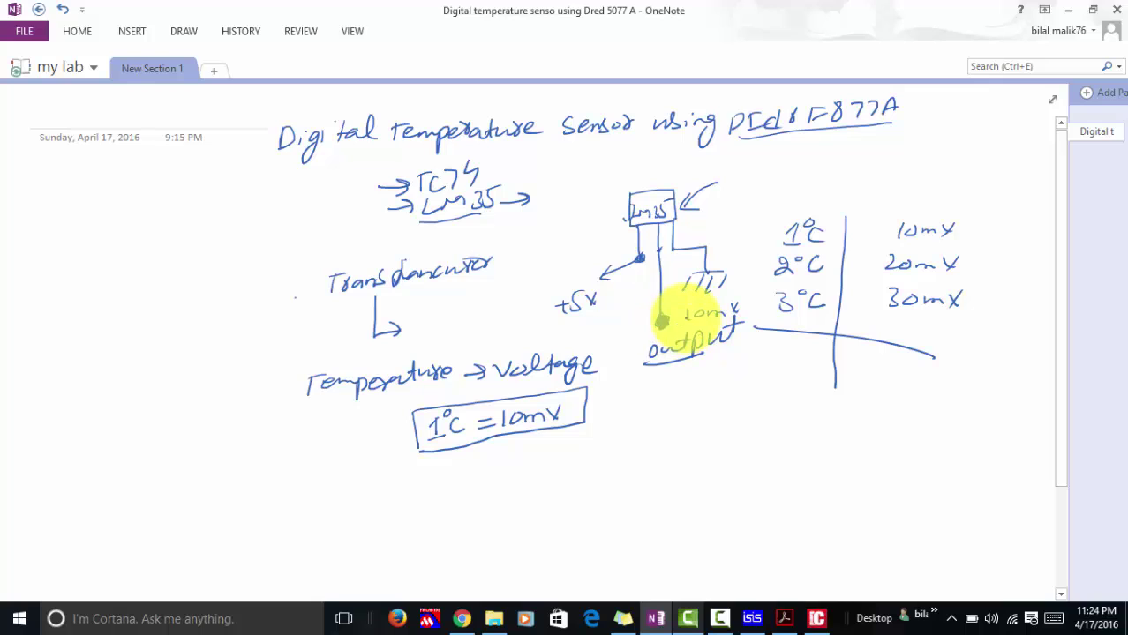
pyautogui.moveTo(497, 385); pyautogui.dragTo(519, 378)
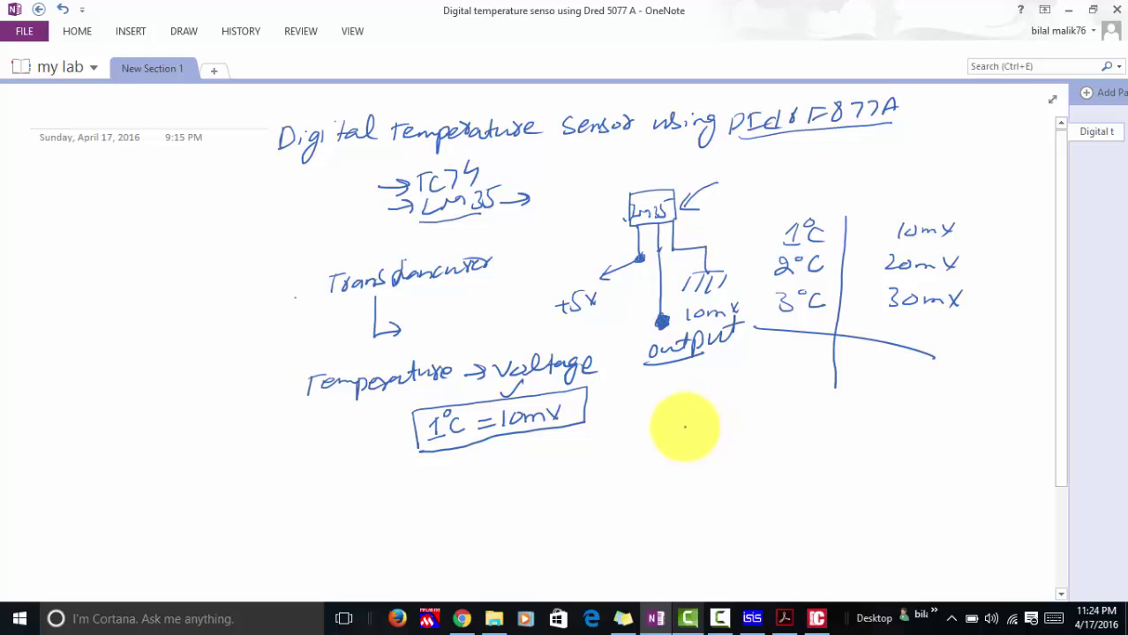
# Draw connected boxes for LM35, a μC with ADC, and an LCD
pyautogui.moveTo(685, 427)
pyautogui.mouseDown()
pyautogui.moveTo(724, 427)
pyautogui.moveTo(687, 426)
pyautogui.moveTo(689, 494)
pyautogui.mouseUp()
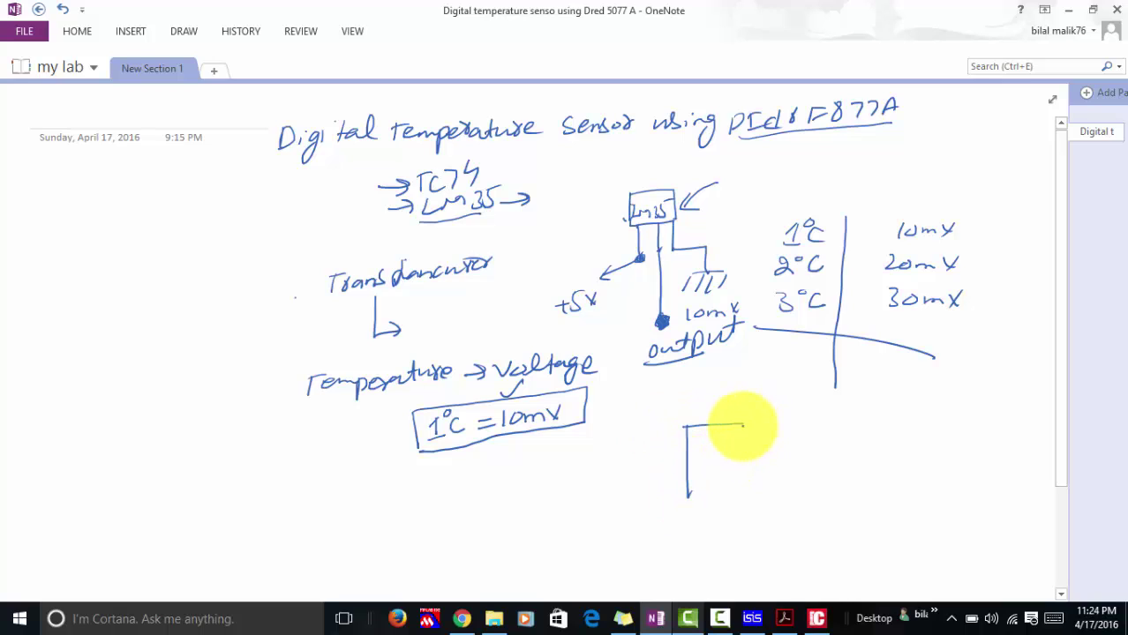
pyautogui.moveTo(743, 426)
pyautogui.mouseDown()
pyautogui.moveTo(749, 503)
pyautogui.moveTo(688, 507)
pyautogui.mouseUp()
pyautogui.click(719, 453)
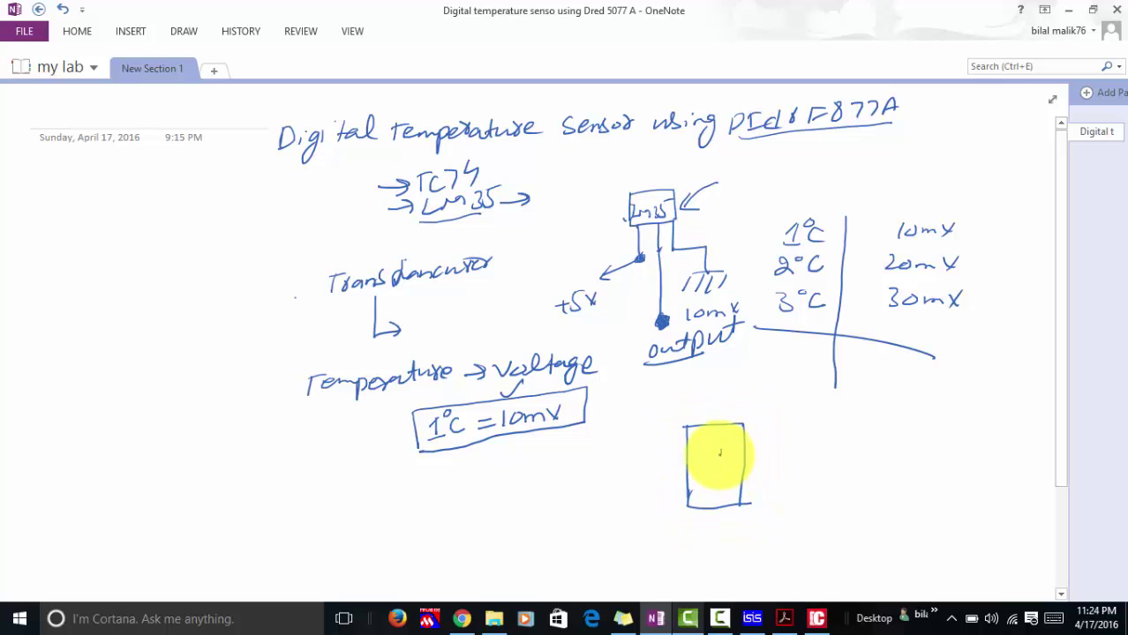
pyautogui.moveTo(719, 453)
pyautogui.mouseDown()
pyautogui.moveTo(745, 463)
pyautogui.moveTo(650, 455)
pyautogui.moveTo(649, 466)
pyautogui.moveTo(605, 428)
pyautogui.mouseUp()
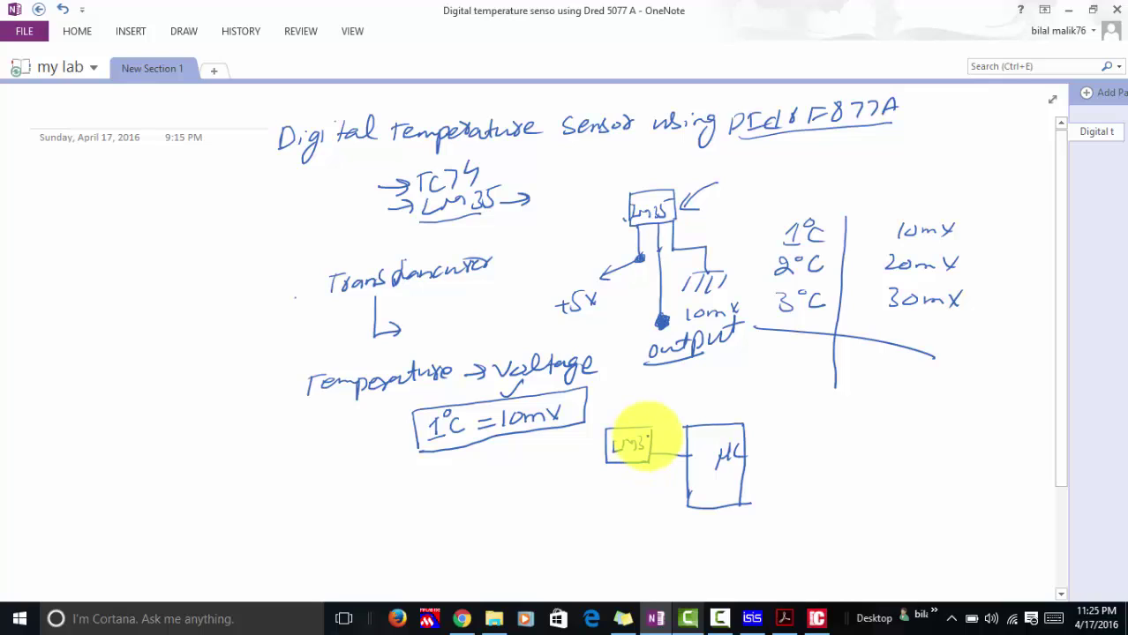
pyautogui.moveTo(648, 436)
pyautogui.mouseDown()
pyautogui.moveTo(644, 449)
pyautogui.moveTo(697, 448)
pyautogui.mouseUp()
pyautogui.moveTo(702, 437)
pyautogui.mouseDown()
pyautogui.moveTo(714, 447)
pyautogui.moveTo(830, 438)
pyautogui.moveTo(830, 459)
pyautogui.mouseUp()
pyautogui.moveTo(829, 420)
pyautogui.mouseDown()
pyautogui.moveTo(874, 420)
pyautogui.moveTo(952, 457)
pyautogui.moveTo(842, 456)
pyautogui.moveTo(883, 433)
pyautogui.moveTo(879, 448)
pyautogui.mouseUp()
pyautogui.moveTo(893, 431); pyautogui.dragTo(894, 448)
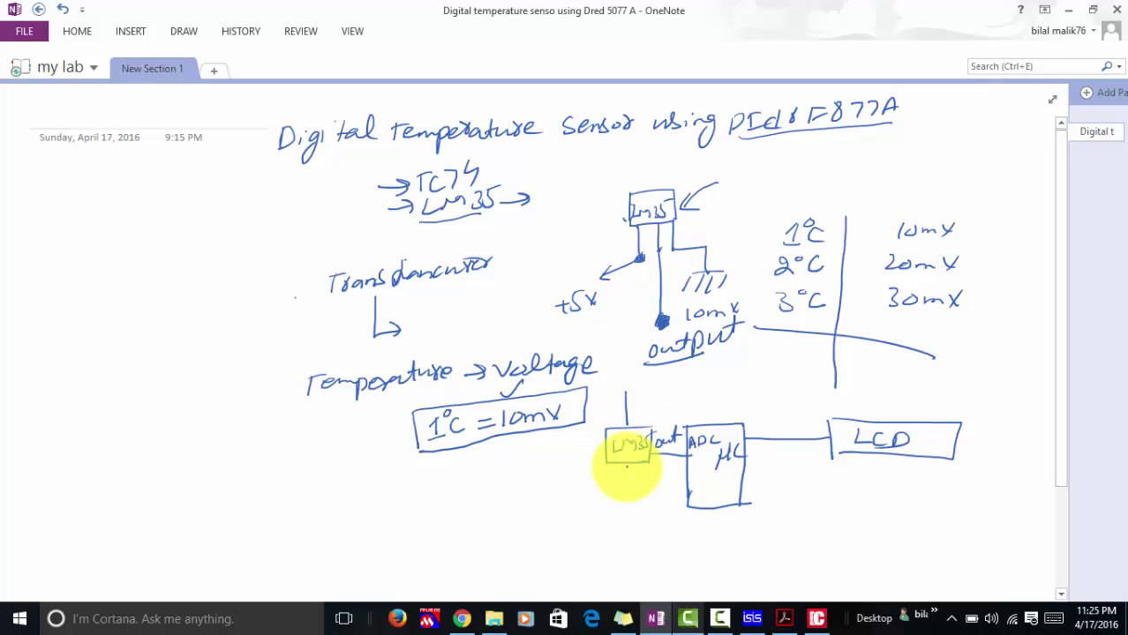
# Add the +5V supply line to LM35 and note the underlined 0-5V range and 1.5V
pyautogui.moveTo(631, 462)
pyautogui.mouseDown()
pyautogui.moveTo(633, 478)
pyautogui.moveTo(604, 491)
pyautogui.mouseUp()
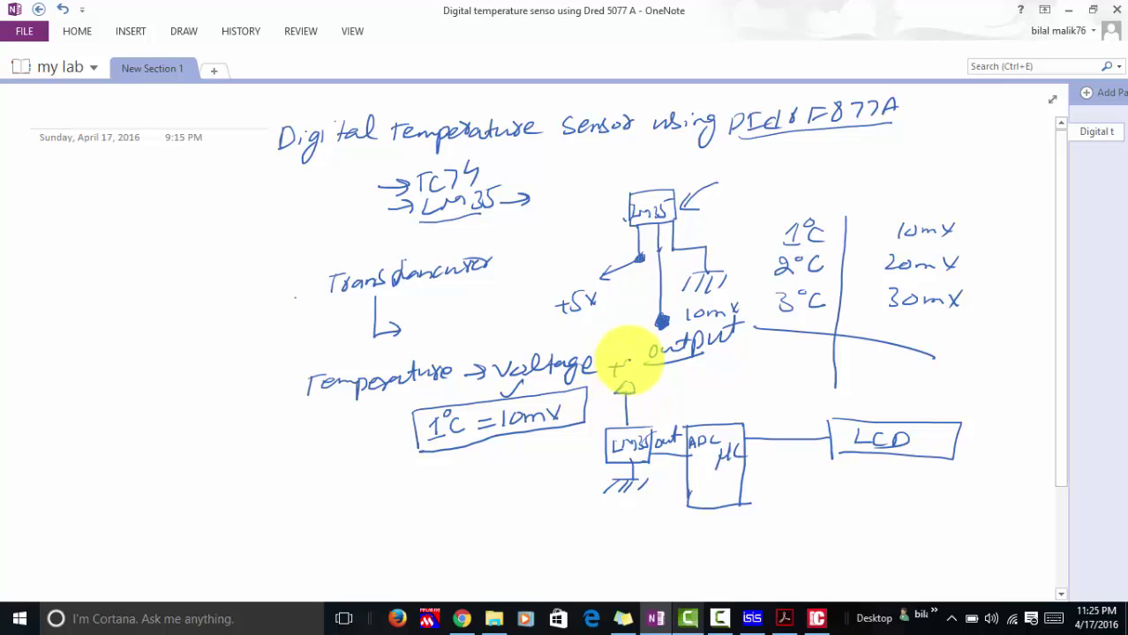
pyautogui.moveTo(627, 358); pyautogui.dragTo(619, 374)
pyautogui.moveTo(631, 357); pyautogui.dragTo(642, 359)
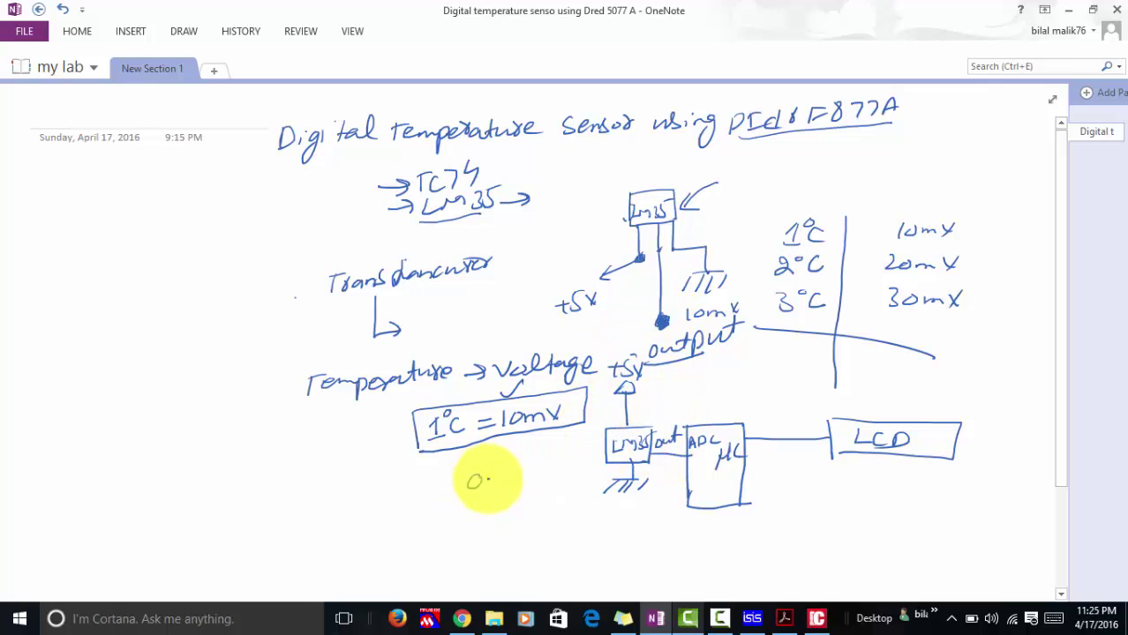
pyautogui.moveTo(488, 479)
pyautogui.mouseDown()
pyautogui.moveTo(527, 467)
pyautogui.moveTo(517, 487)
pyautogui.mouseUp()
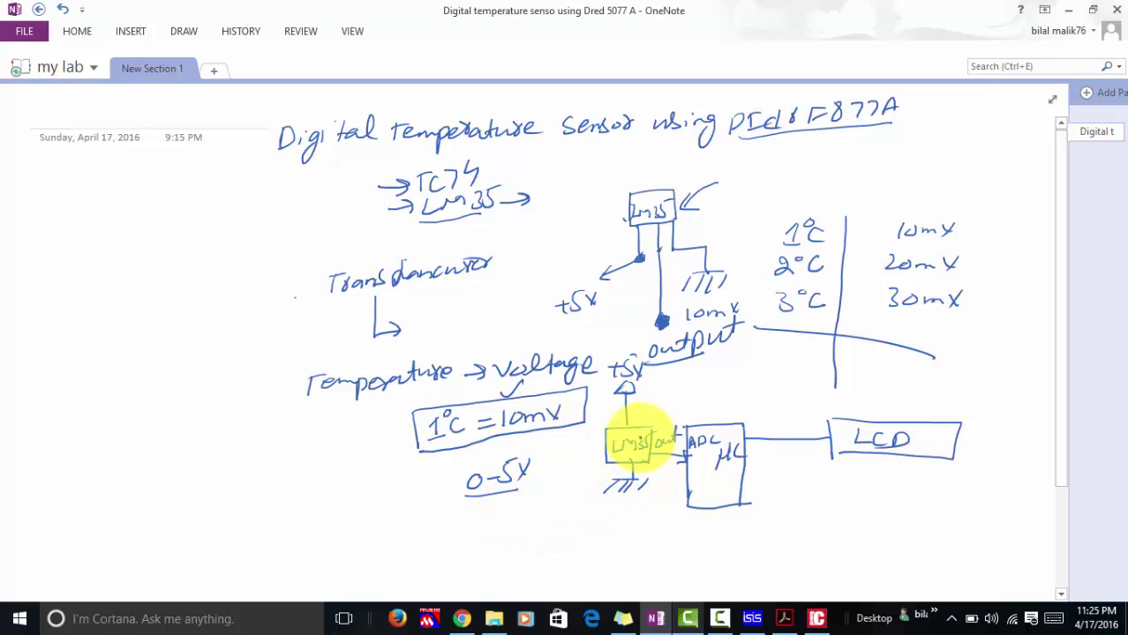
pyautogui.moveTo(491, 511)
pyautogui.mouseDown()
pyautogui.moveTo(523, 507)
pyautogui.moveTo(515, 535)
pyautogui.moveTo(531, 508)
pyautogui.moveTo(557, 538)
pyautogui.moveTo(559, 527)
pyautogui.moveTo(564, 538)
pyautogui.moveTo(609, 534)
pyautogui.mouseUp()
# Write 1.5V with a circled 150°C, and an underlined 150°C on the left
pyautogui.click(500, 523)
pyautogui.moveTo(545, 548); pyautogui.dragTo(624, 536)
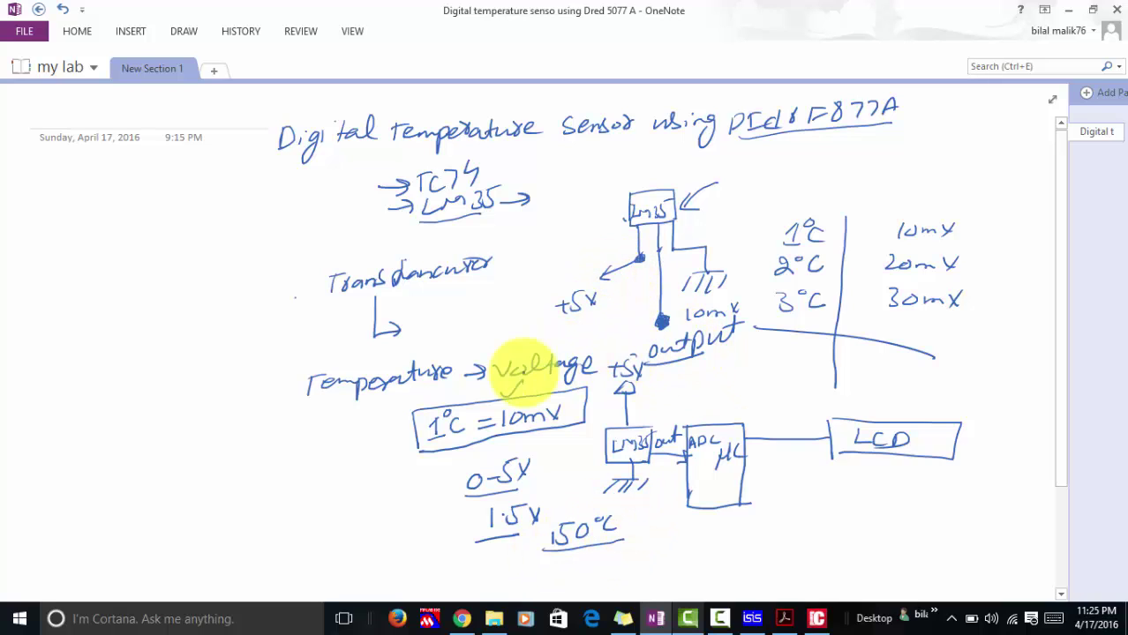
pyautogui.moveTo(572, 489)
pyautogui.mouseDown()
pyautogui.moveTo(584, 549)
pyautogui.moveTo(624, 527)
pyautogui.moveTo(565, 497)
pyautogui.mouseUp()
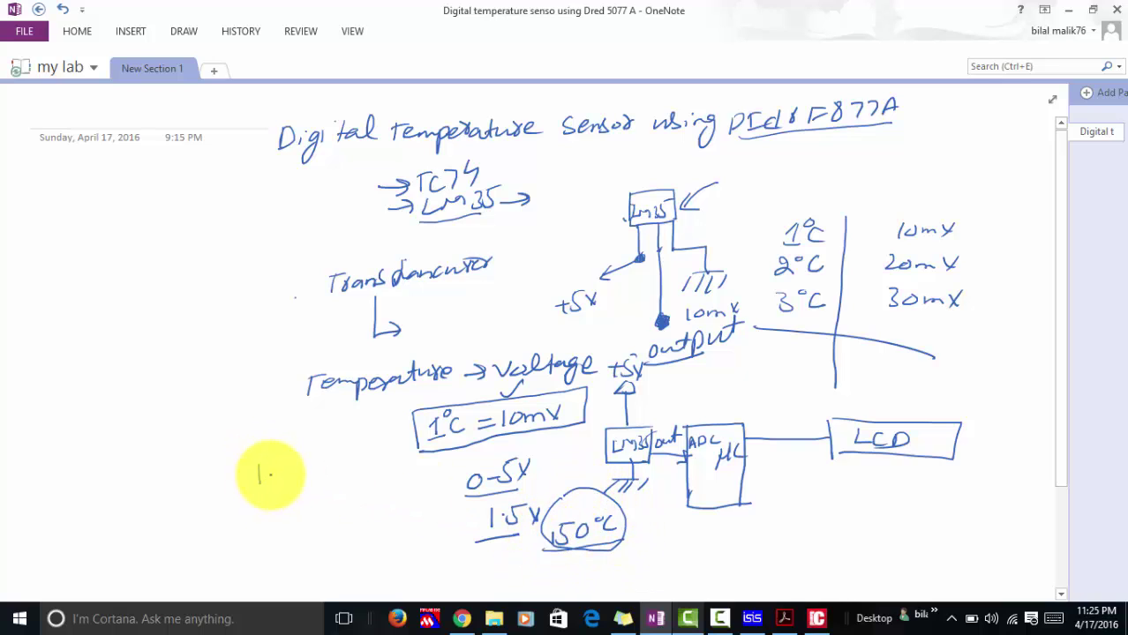
pyautogui.moveTo(270, 474)
pyautogui.mouseDown()
pyautogui.moveTo(282, 471)
pyautogui.moveTo(269, 461)
pyautogui.moveTo(284, 470)
pyautogui.moveTo(302, 453)
pyautogui.mouseUp()
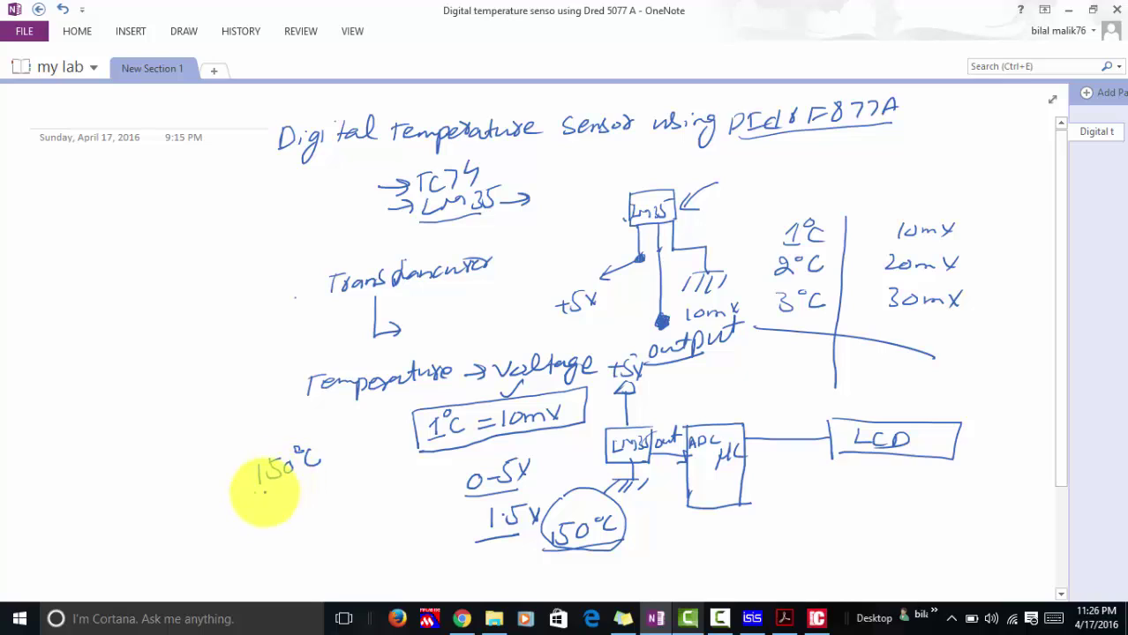
pyautogui.moveTo(255, 486); pyautogui.dragTo(333, 469)
# Work out 1°C = 10mV = 0.01V below 150°C and circle 0.01V
pyautogui.moveTo(274, 510)
pyautogui.mouseDown()
pyautogui.moveTo(273, 522)
pyautogui.moveTo(351, 491)
pyautogui.mouseUp()
pyautogui.moveTo(334, 504); pyautogui.dragTo(410, 470)
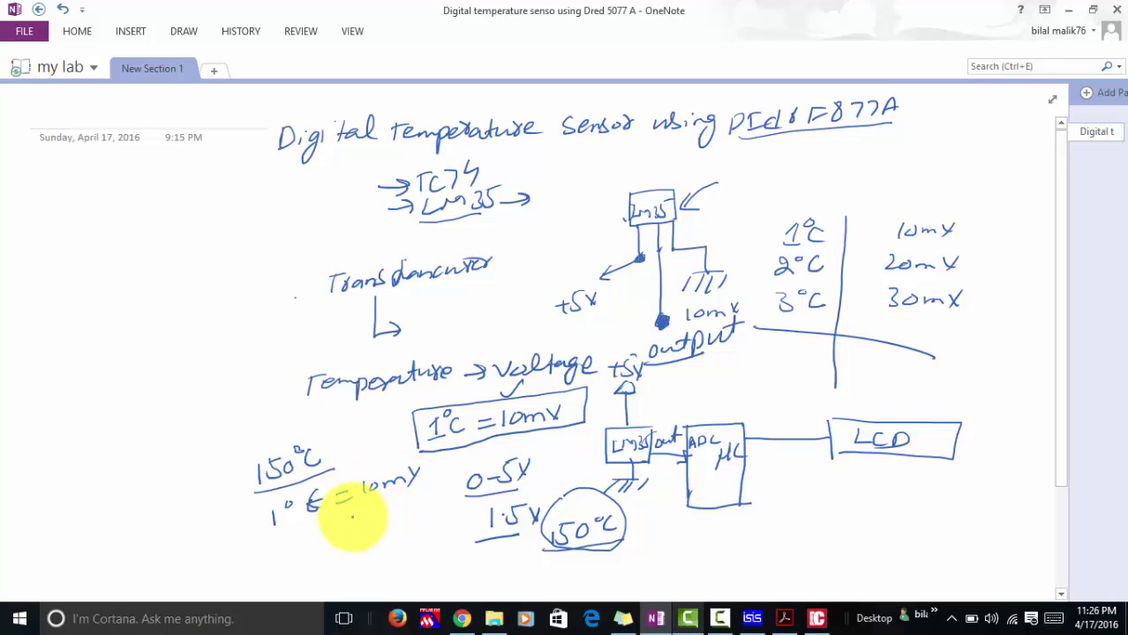
pyautogui.moveTo(350, 516); pyautogui.dragTo(386, 516)
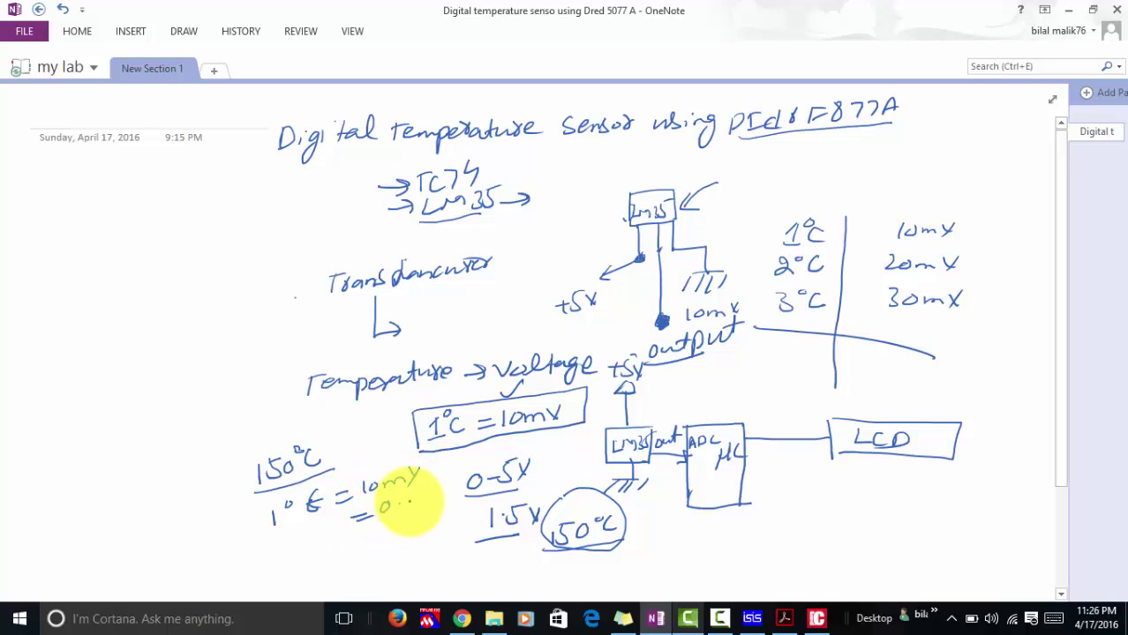
pyautogui.moveTo(426, 487); pyautogui.dragTo(438, 484)
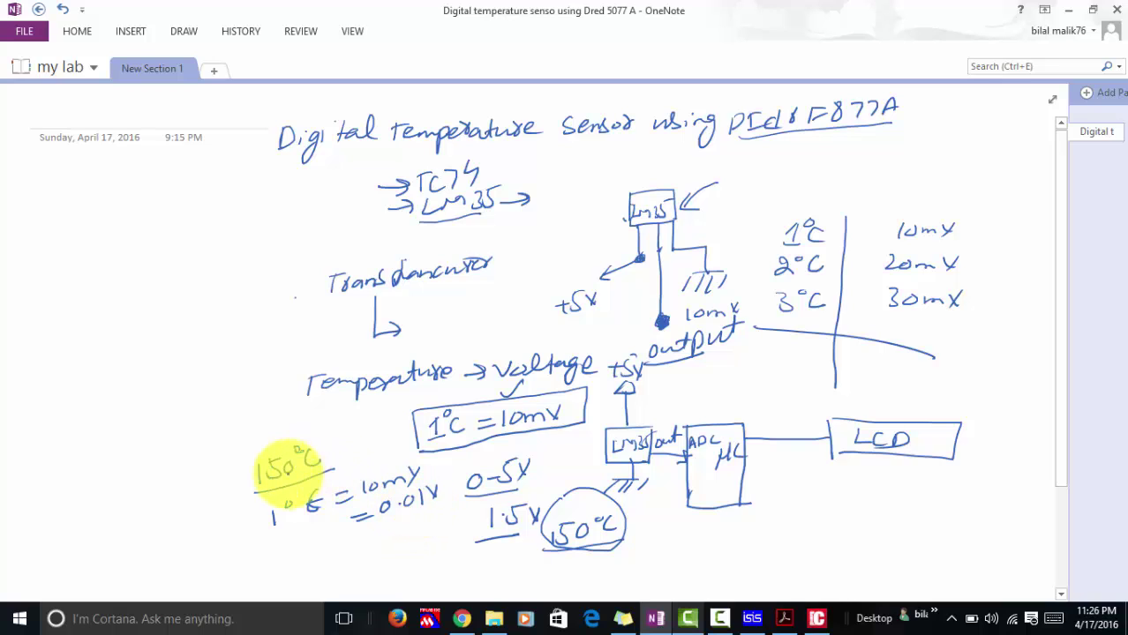
pyautogui.moveTo(427, 516)
pyautogui.mouseDown()
pyautogui.moveTo(456, 508)
pyautogui.moveTo(415, 518)
pyautogui.moveTo(390, 478)
pyautogui.mouseUp()
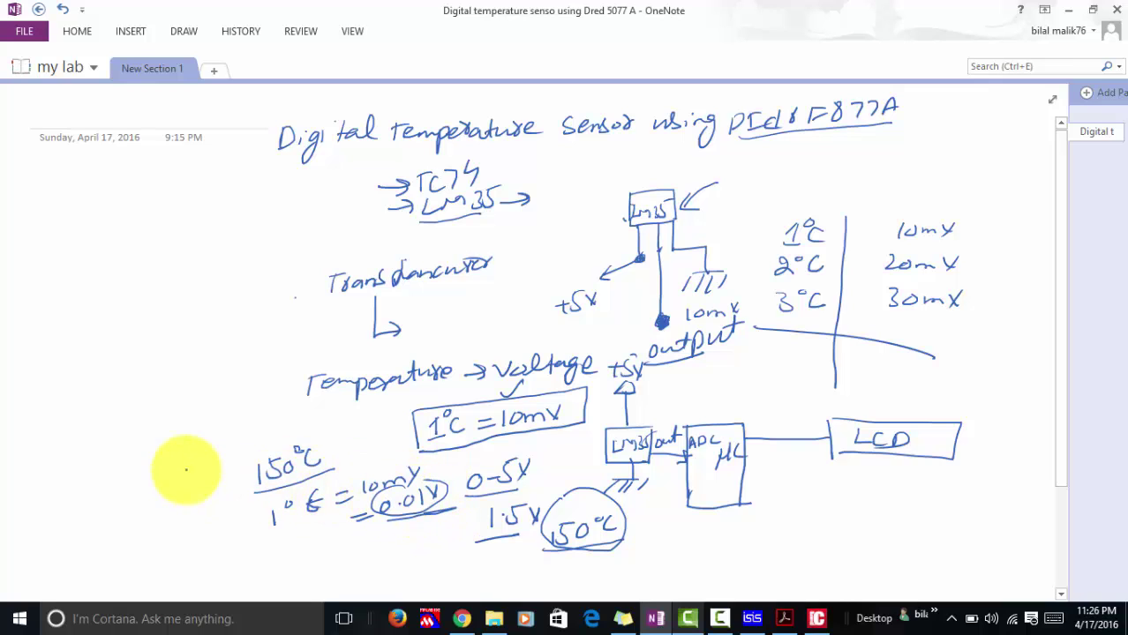
# Add a boxed 1.5V, a 1.5V note by the LM35 arrow, and circle the 'out' link
pyautogui.moveTo(153, 451)
pyautogui.mouseDown()
pyautogui.moveTo(184, 458)
pyautogui.moveTo(199, 430)
pyautogui.moveTo(183, 466)
pyautogui.moveTo(196, 471)
pyautogui.moveTo(208, 418)
pyautogui.moveTo(151, 479)
pyautogui.mouseUp()
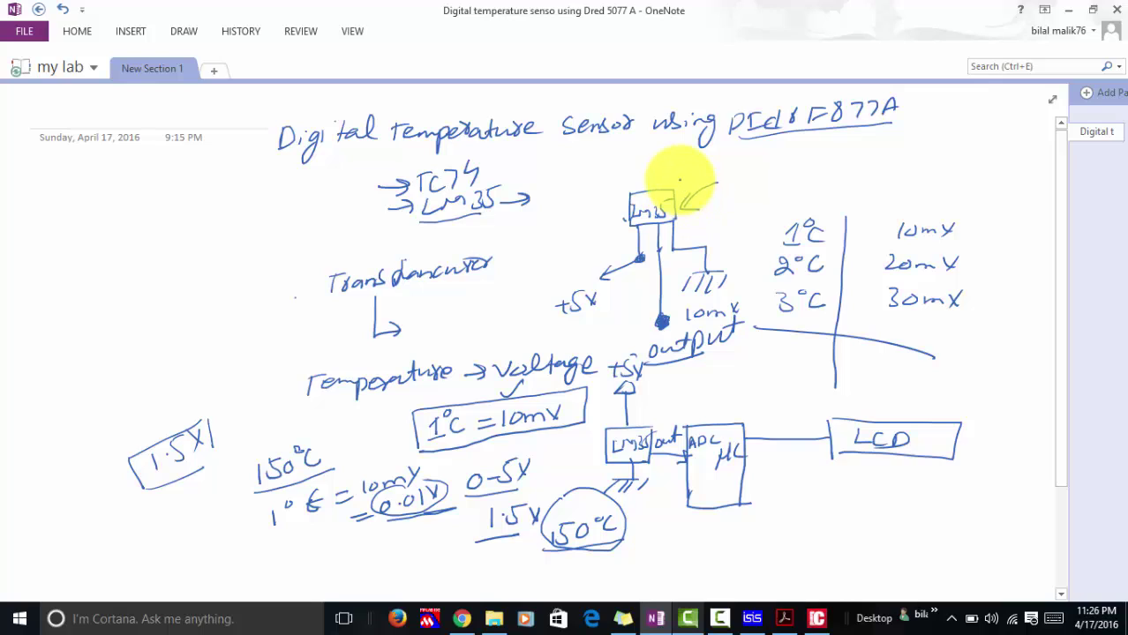
pyautogui.moveTo(678, 178)
pyautogui.mouseDown()
pyautogui.moveTo(704, 171)
pyautogui.moveTo(737, 192)
pyautogui.moveTo(766, 190)
pyautogui.moveTo(785, 171)
pyautogui.mouseUp()
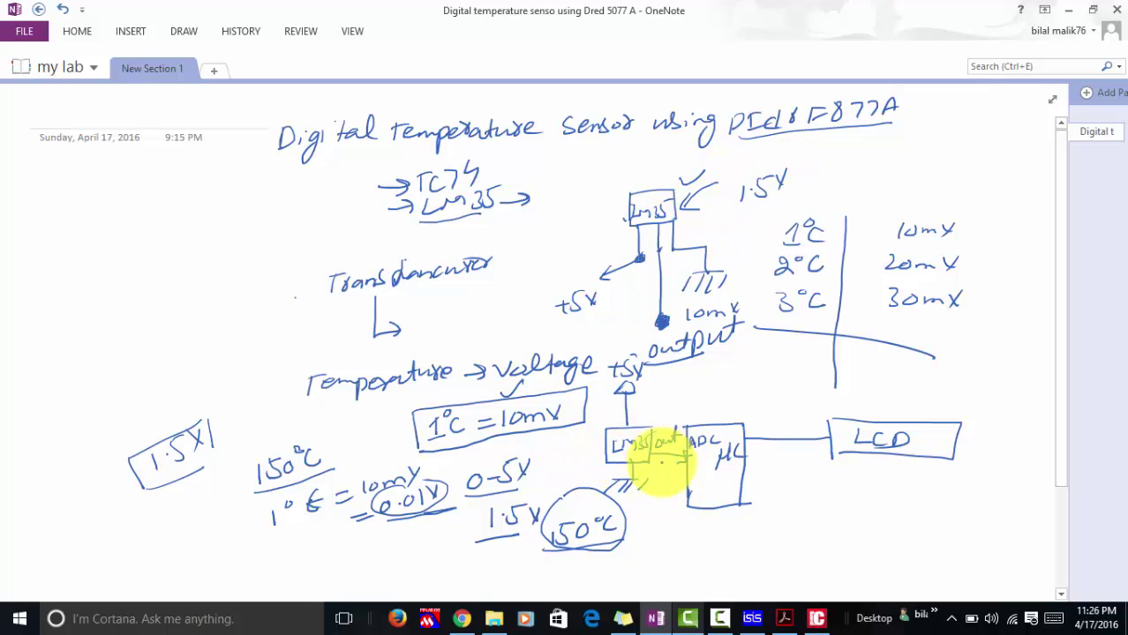
pyautogui.moveTo(671, 441)
pyautogui.mouseDown()
pyautogui.moveTo(652, 466)
pyautogui.moveTo(665, 438)
pyautogui.moveTo(662, 466)
pyautogui.mouseUp()
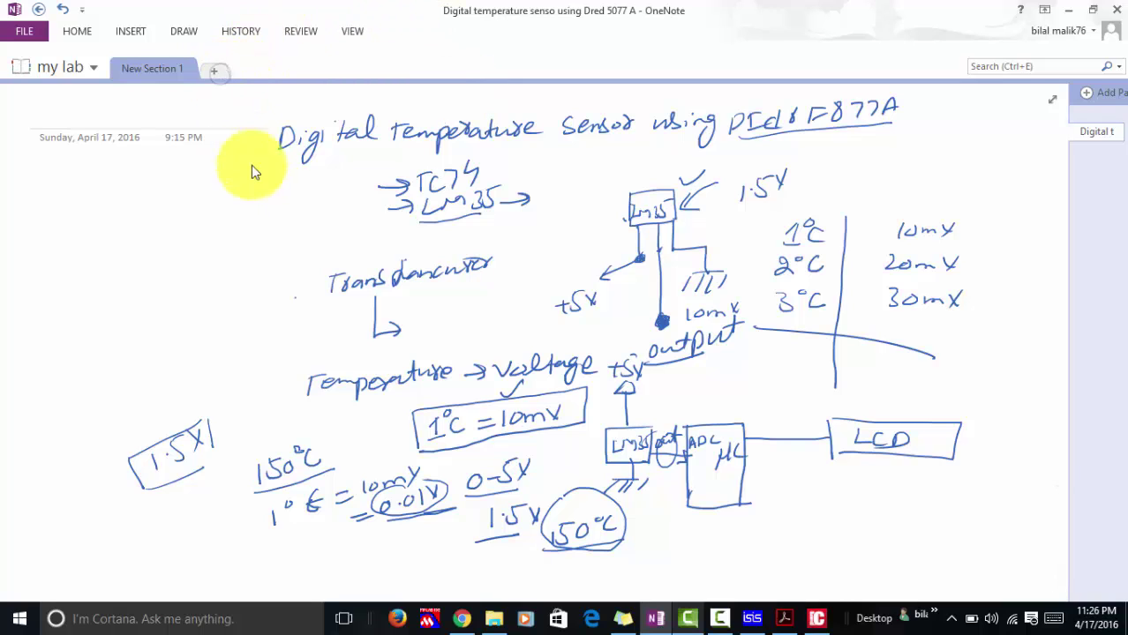
# Add New Section 2 and draw a box labelled PIC16F877A on its blank page
pyautogui.click(214, 71)
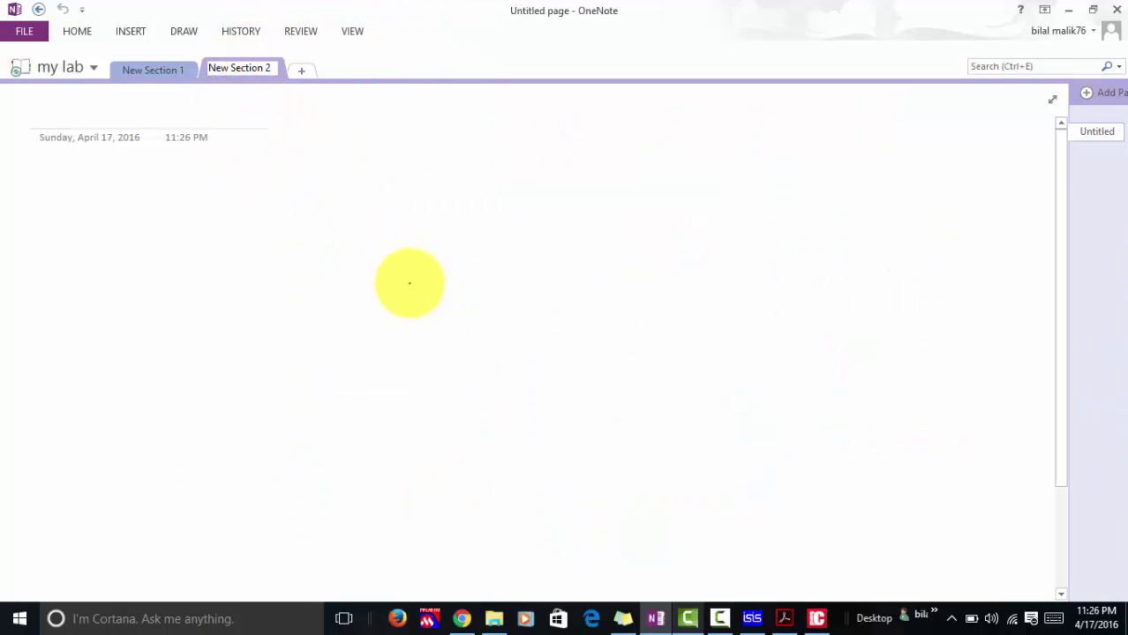
pyautogui.moveTo(435, 238)
pyautogui.mouseDown()
pyautogui.moveTo(521, 237)
pyautogui.moveTo(431, 248)
pyautogui.moveTo(435, 239)
pyautogui.moveTo(439, 392)
pyautogui.mouseUp()
pyautogui.moveTo(536, 240)
pyautogui.mouseDown()
pyautogui.moveTo(536, 381)
pyautogui.moveTo(438, 385)
pyautogui.mouseUp()
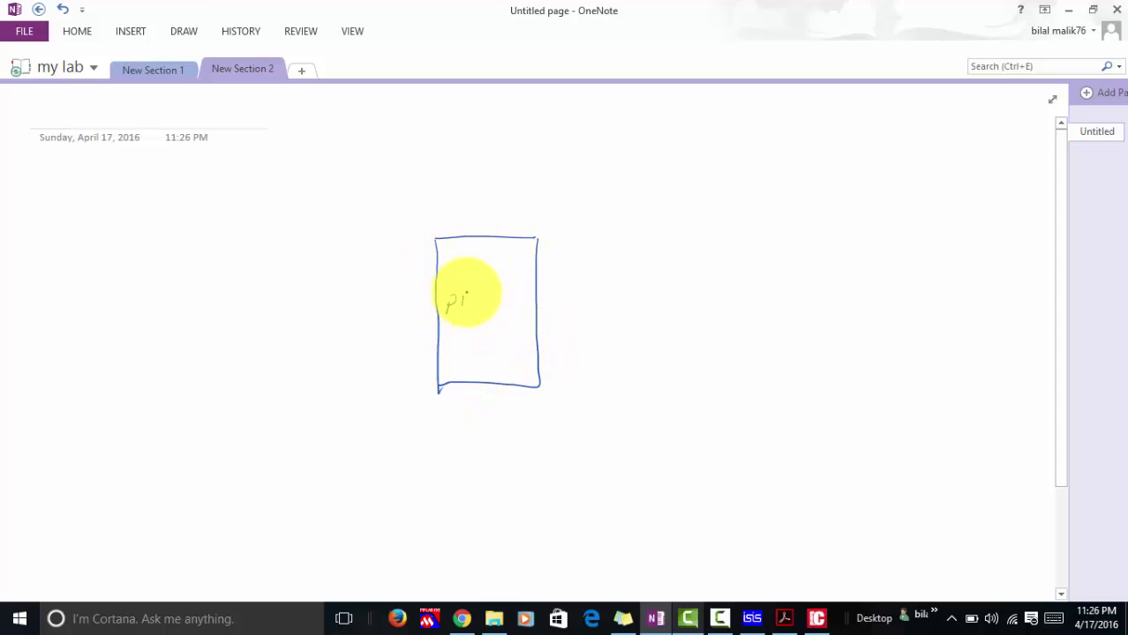
pyautogui.moveTo(495, 307); pyautogui.dragTo(510, 294)
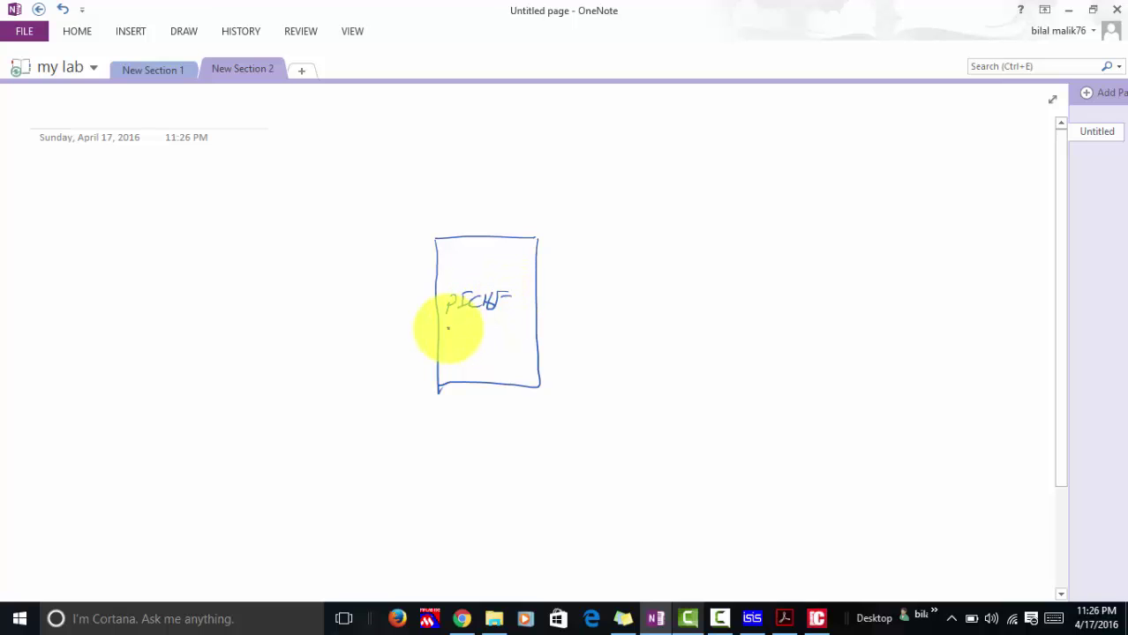
pyautogui.moveTo(465, 326); pyautogui.dragTo(470, 341)
pyautogui.moveTo(481, 326)
pyautogui.mouseDown()
pyautogui.moveTo(487, 341)
pyautogui.moveTo(508, 335)
pyautogui.mouseUp()
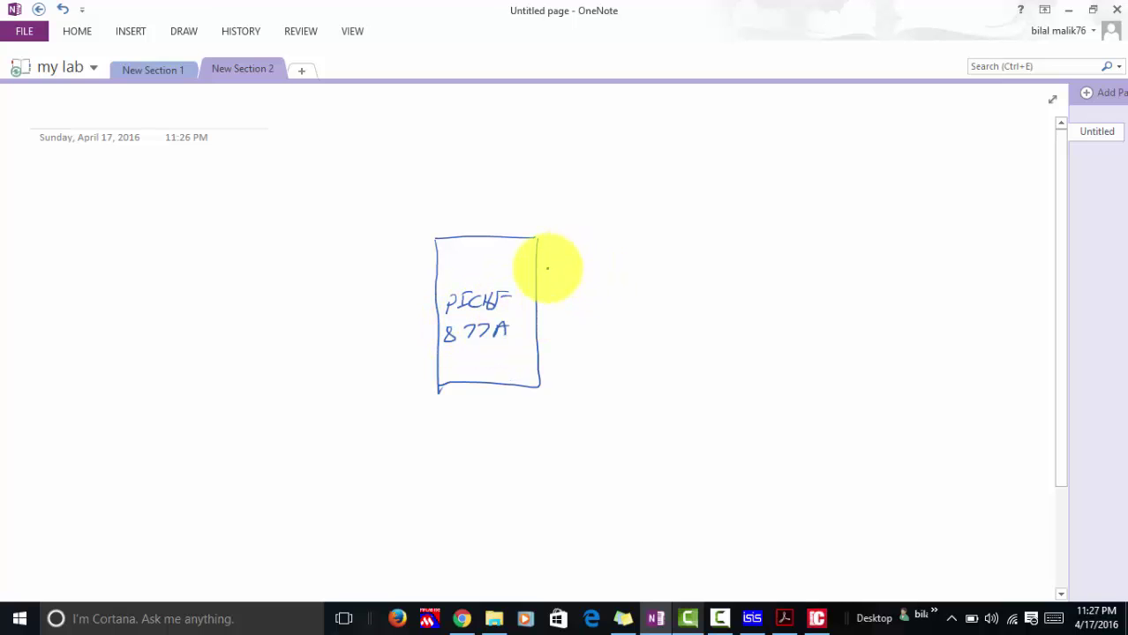
# Draw a bus arrow from the PIC up to a box labelled 16x2 LCD
pyautogui.moveTo(572, 272); pyautogui.dragTo(603, 271)
pyautogui.moveTo(538, 294)
pyautogui.mouseDown()
pyautogui.moveTo(603, 294)
pyautogui.moveTo(607, 221)
pyautogui.mouseUp()
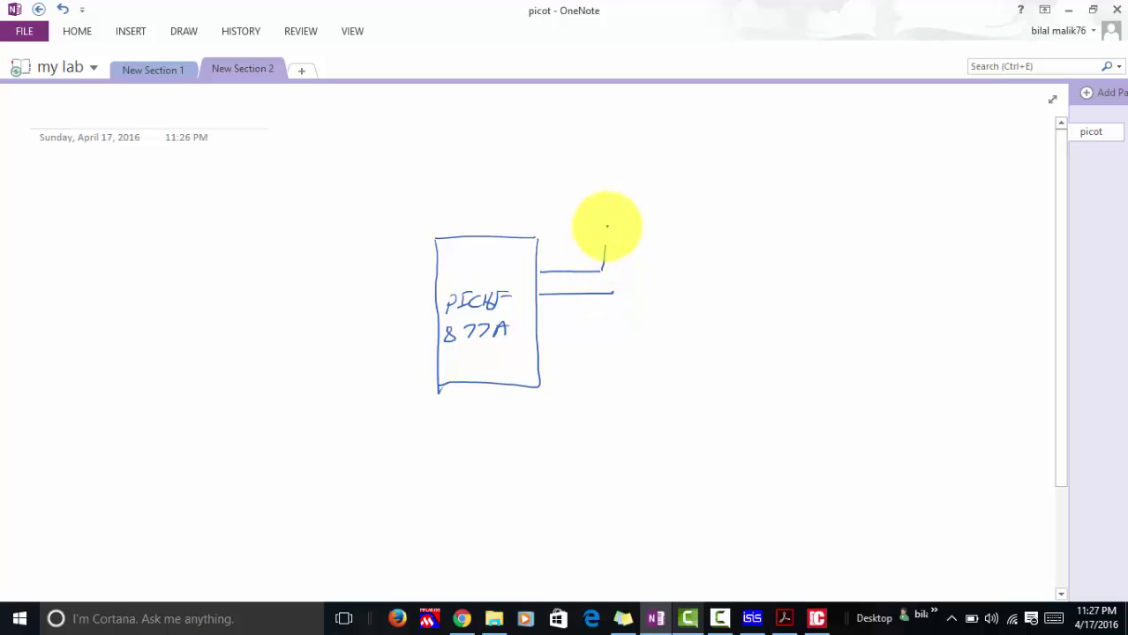
pyautogui.moveTo(613, 291)
pyautogui.mouseDown()
pyautogui.moveTo(624, 222)
pyautogui.moveTo(596, 226)
pyautogui.mouseUp()
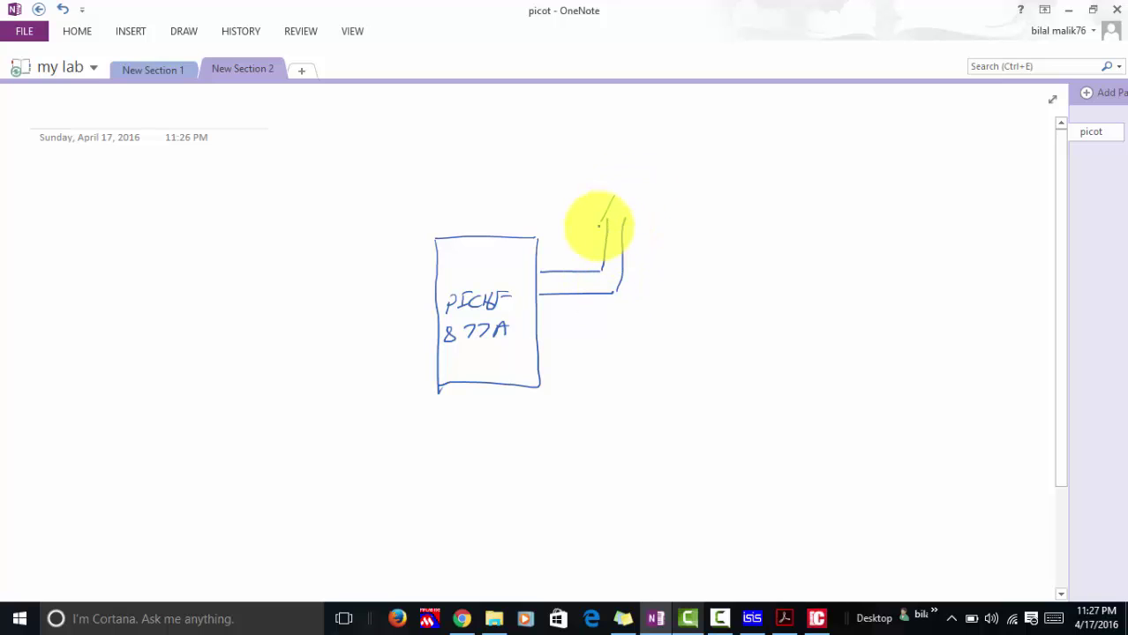
pyautogui.moveTo(565, 184); pyautogui.dragTo(706, 174)
pyautogui.moveTo(558, 128); pyautogui.dragTo(558, 177)
pyautogui.moveTo(570, 131)
pyautogui.mouseDown()
pyautogui.moveTo(720, 130)
pyautogui.moveTo(730, 167)
pyautogui.mouseUp()
pyautogui.moveTo(597, 150)
pyautogui.mouseDown()
pyautogui.moveTo(609, 166)
pyautogui.moveTo(650, 164)
pyautogui.mouseUp()
pyautogui.moveTo(636, 109)
pyautogui.mouseDown()
pyautogui.moveTo(635, 129)
pyautogui.moveTo(677, 126)
pyautogui.mouseUp()
pyautogui.moveTo(677, 111); pyautogui.dragTo(667, 127)
pyautogui.moveTo(681, 113); pyautogui.dragTo(694, 128)
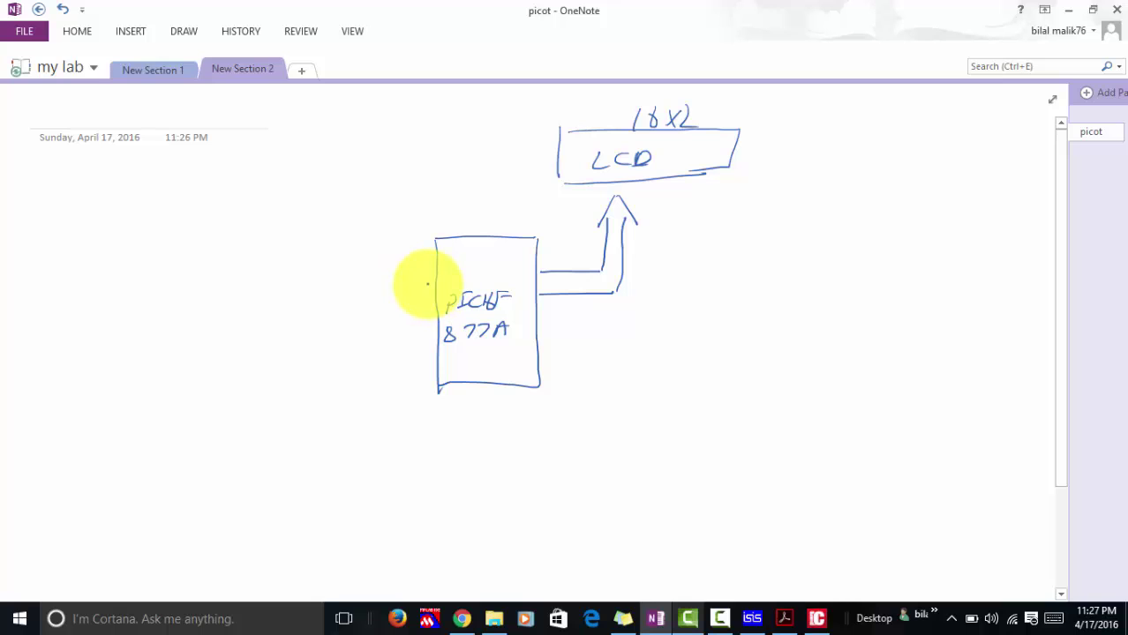
# Draw an LM35 box wired to the PIC's ADC0, with ground below and a +5V supply
pyautogui.moveTo(428, 283)
pyautogui.mouseDown()
pyautogui.moveTo(360, 284)
pyautogui.moveTo(360, 247)
pyautogui.moveTo(269, 300)
pyautogui.moveTo(356, 311)
pyautogui.mouseUp()
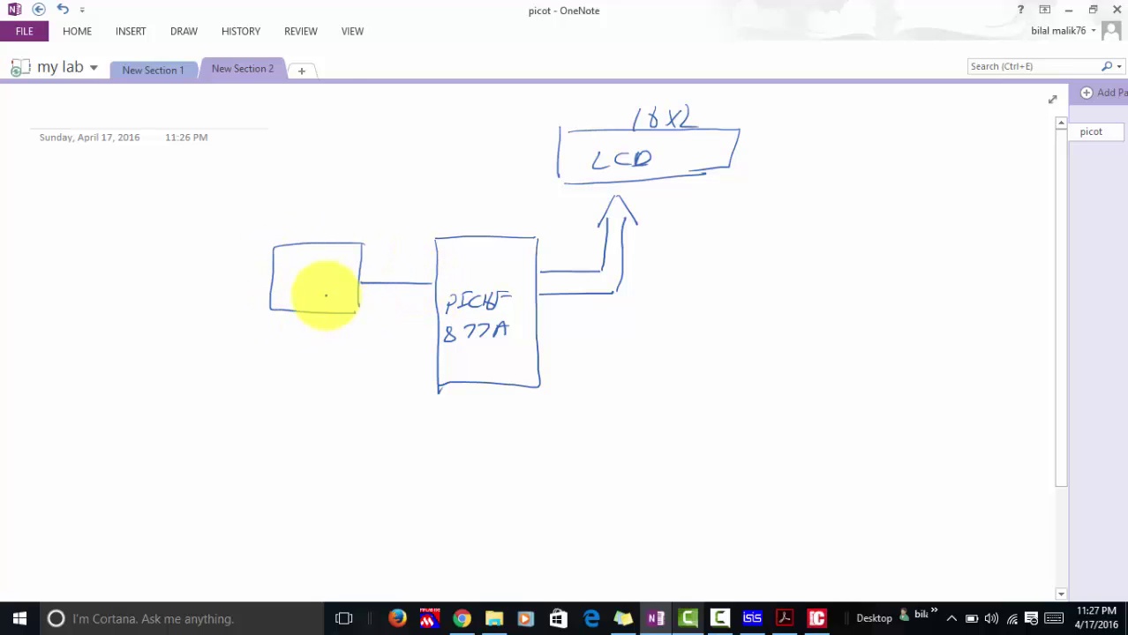
pyautogui.moveTo(288, 274)
pyautogui.mouseDown()
pyautogui.moveTo(284, 288)
pyautogui.moveTo(335, 269)
pyautogui.mouseUp()
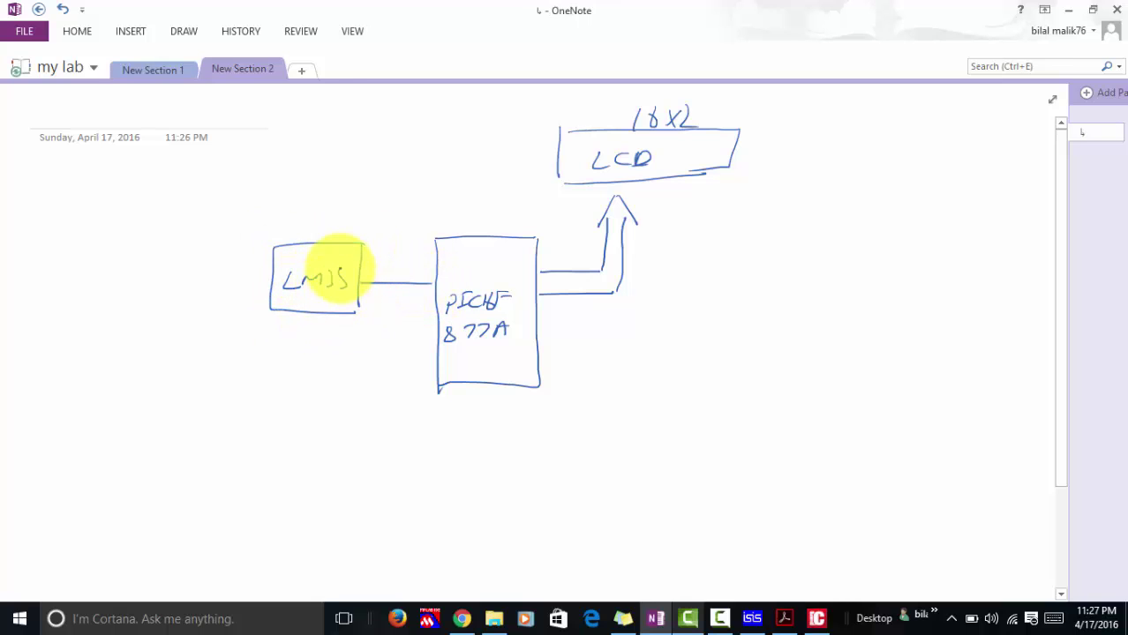
pyautogui.moveTo(444, 284); pyautogui.dragTo(490, 269)
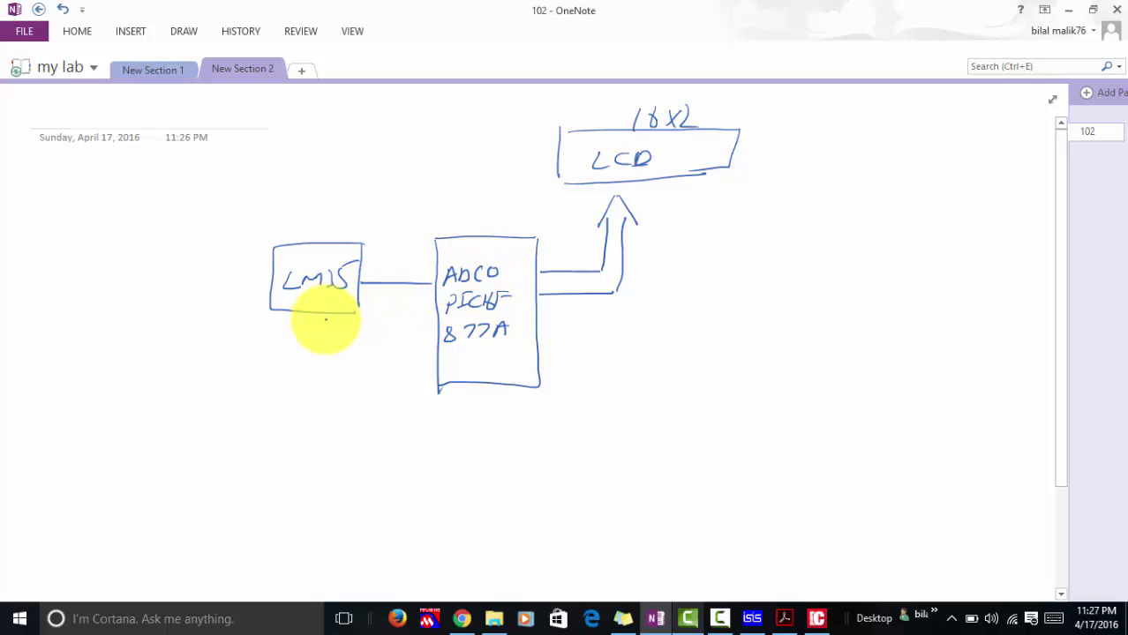
pyautogui.moveTo(319, 315)
pyautogui.mouseDown()
pyautogui.moveTo(315, 349)
pyautogui.moveTo(328, 350)
pyautogui.mouseUp()
pyautogui.moveTo(291, 357)
pyautogui.mouseDown()
pyautogui.moveTo(280, 373)
pyautogui.moveTo(296, 373)
pyautogui.mouseUp()
pyautogui.moveTo(323, 355)
pyautogui.mouseDown()
pyautogui.moveTo(310, 371)
pyautogui.moveTo(327, 369)
pyautogui.mouseUp()
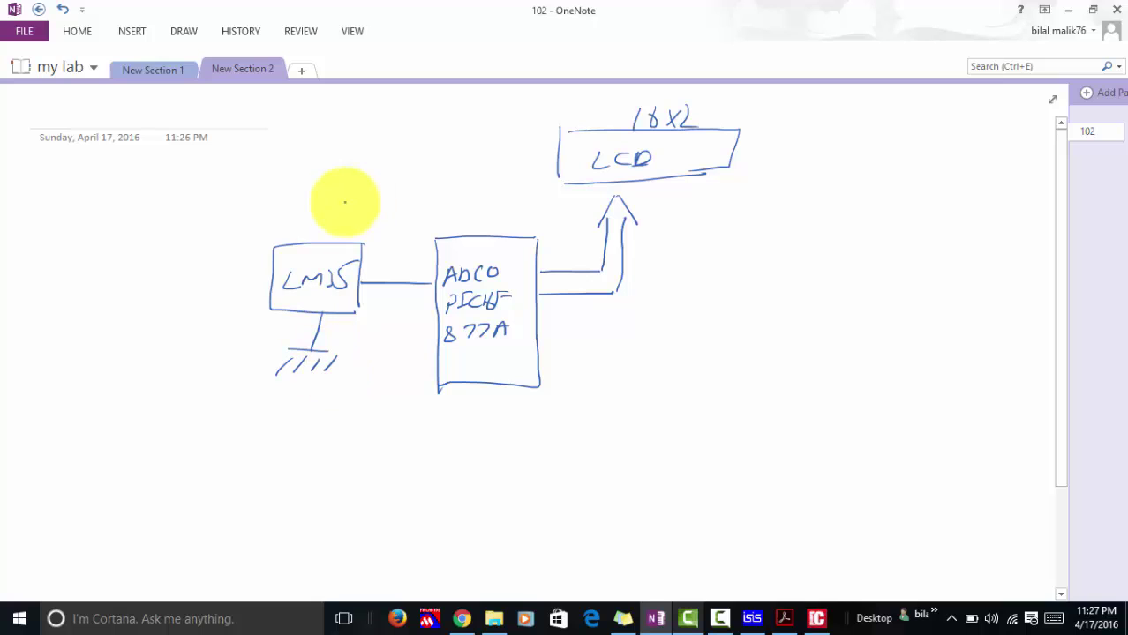
pyautogui.moveTo(331, 240)
pyautogui.mouseDown()
pyautogui.moveTo(342, 164)
pyautogui.moveTo(355, 183)
pyautogui.moveTo(369, 164)
pyautogui.mouseUp()
pyautogui.moveTo(360, 155)
pyautogui.mouseDown()
pyautogui.moveTo(359, 176)
pyautogui.moveTo(377, 155)
pyautogui.mouseUp()
# Finish the +5V label, then write 0.2V and 1°C = 10mV = 0.01V, circling 0.01V
pyautogui.moveTo(377, 154)
pyautogui.mouseDown()
pyautogui.moveTo(376, 173)
pyautogui.moveTo(416, 150)
pyautogui.mouseUp()
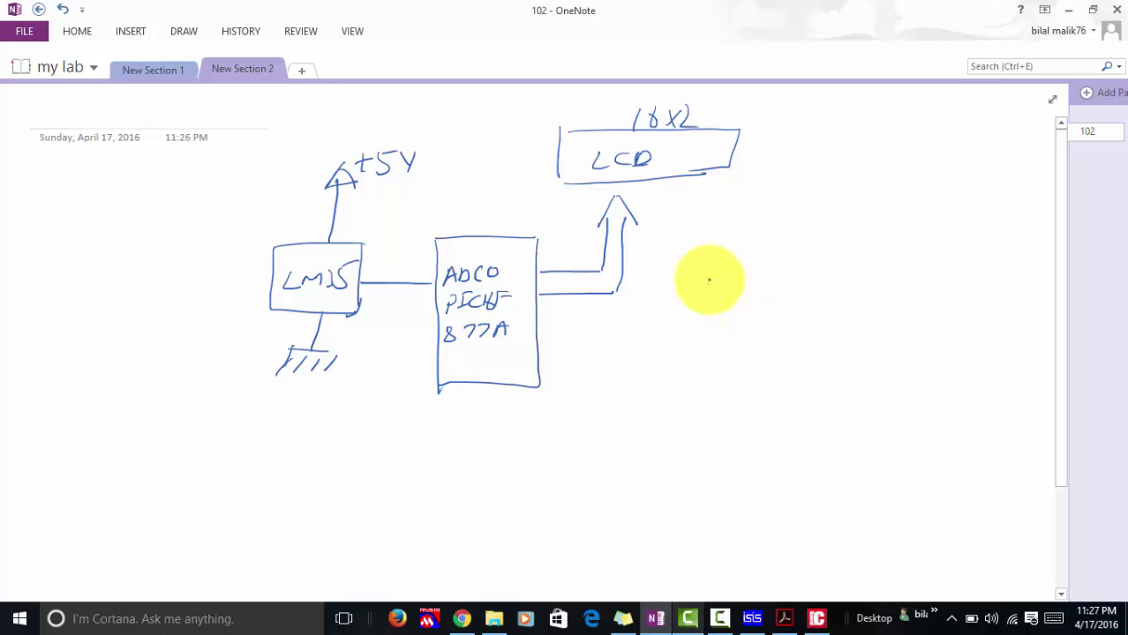
pyautogui.moveTo(717, 286)
pyautogui.mouseDown()
pyautogui.moveTo(750, 271)
pyautogui.moveTo(746, 288)
pyautogui.moveTo(736, 271)
pyautogui.moveTo(748, 300)
pyautogui.moveTo(726, 313)
pyautogui.moveTo(771, 311)
pyautogui.mouseUp()
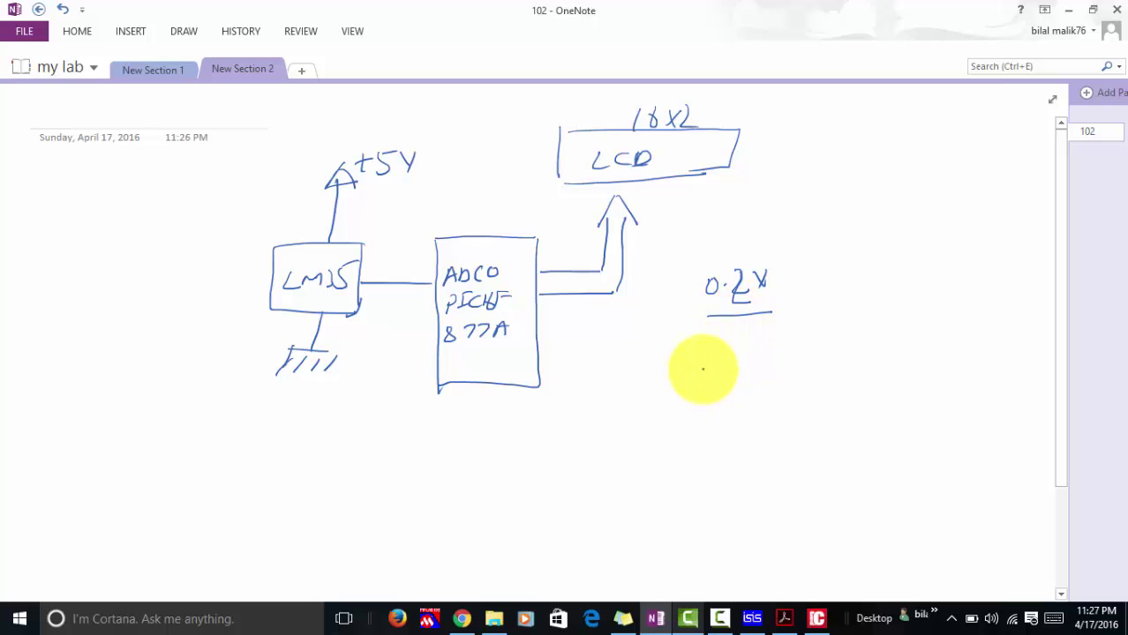
pyautogui.moveTo(700, 378)
pyautogui.mouseDown()
pyautogui.moveTo(718, 360)
pyautogui.moveTo(745, 371)
pyautogui.moveTo(765, 355)
pyautogui.moveTo(920, 353)
pyautogui.mouseUp()
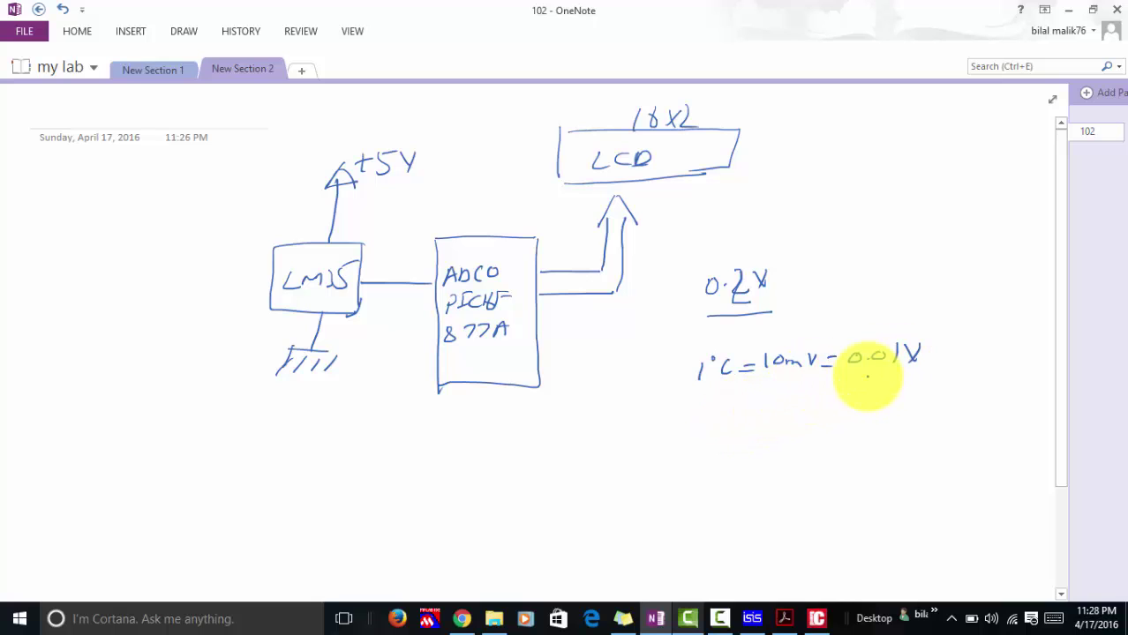
pyautogui.moveTo(737, 412); pyautogui.dragTo(755, 423)
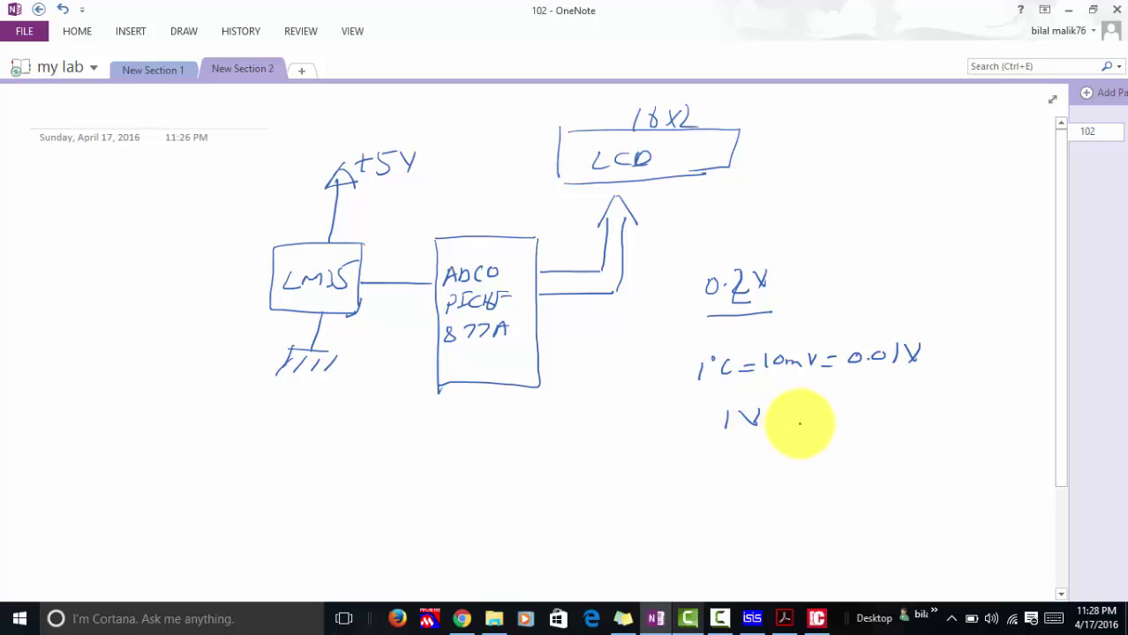
pyautogui.moveTo(886, 333)
pyautogui.mouseDown()
pyautogui.moveTo(836, 370)
pyautogui.moveTo(894, 327)
pyautogui.mouseUp()
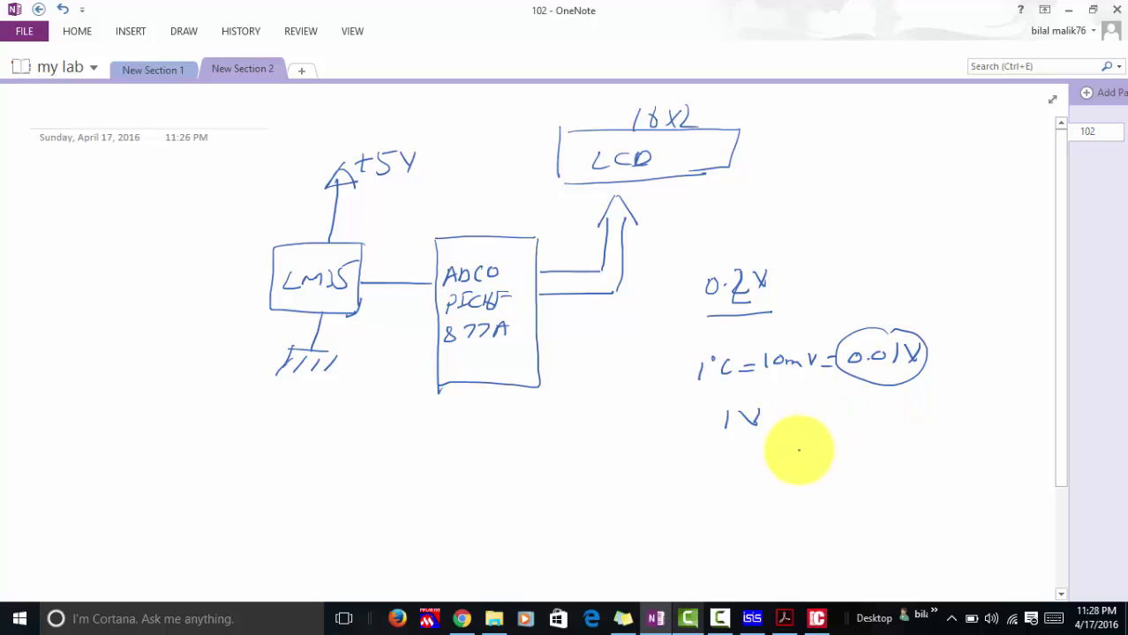
# Write 1V and the line 1°C = 1/100 V beneath it
pyautogui.moveTo(780, 447)
pyautogui.mouseDown()
pyautogui.moveTo(780, 470)
pyautogui.moveTo(797, 452)
pyautogui.mouseUp()
pyautogui.moveTo(824, 453)
pyautogui.mouseDown()
pyautogui.moveTo(825, 465)
pyautogui.moveTo(847, 454)
pyautogui.mouseUp()
pyautogui.moveTo(834, 462); pyautogui.dragTo(847, 461)
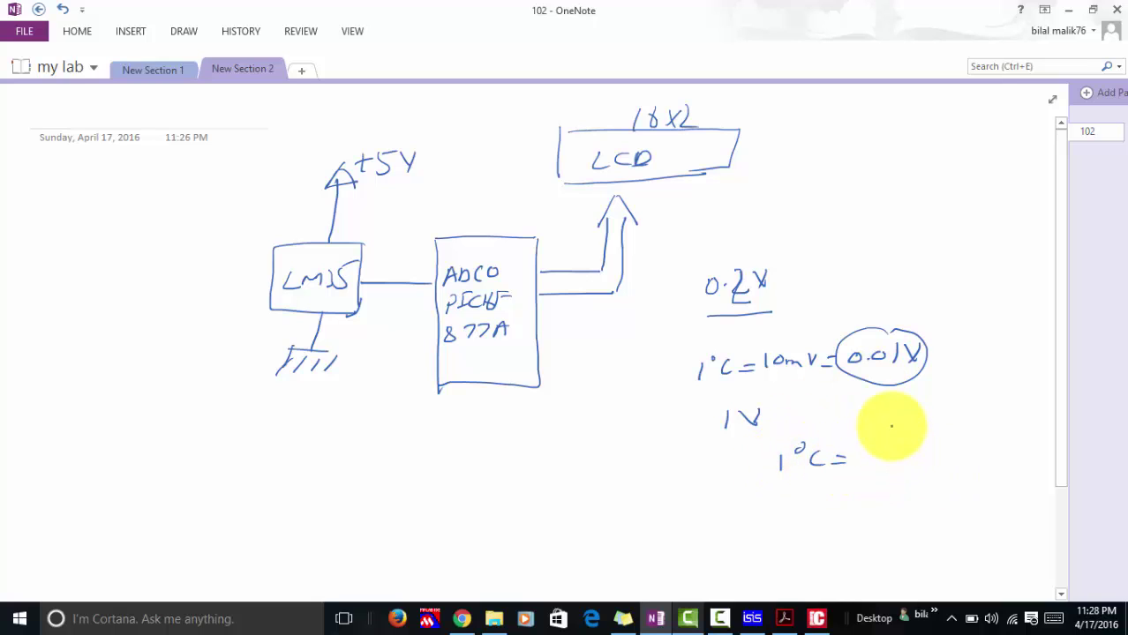
pyautogui.moveTo(890, 425); pyautogui.dragTo(890, 445)
pyautogui.moveTo(873, 451)
pyautogui.mouseDown()
pyautogui.moveTo(904, 454)
pyautogui.moveTo(874, 463)
pyautogui.moveTo(893, 470)
pyautogui.moveTo(948, 466)
pyautogui.mouseUp()
pyautogui.moveTo(734, 498)
pyautogui.mouseDown()
pyautogui.moveTo(731, 519)
pyautogui.moveTo(767, 498)
pyautogui.moveTo(801, 504)
pyautogui.mouseUp()
pyautogui.click(782, 509)
# Write 1V = 100°C, underlining and circling the 100°C result
pyautogui.moveTo(787, 514); pyautogui.dragTo(836, 517)
pyautogui.moveTo(853, 504); pyautogui.dragTo(852, 517)
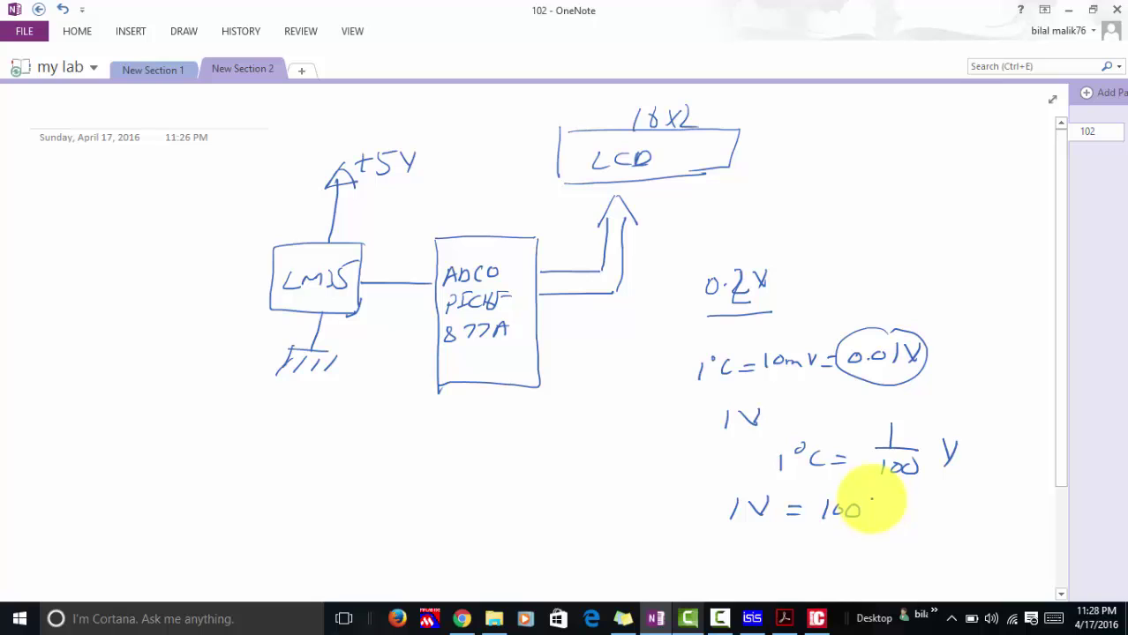
pyautogui.moveTo(870, 496); pyautogui.dragTo(882, 519)
pyautogui.moveTo(814, 522); pyautogui.dragTo(885, 521)
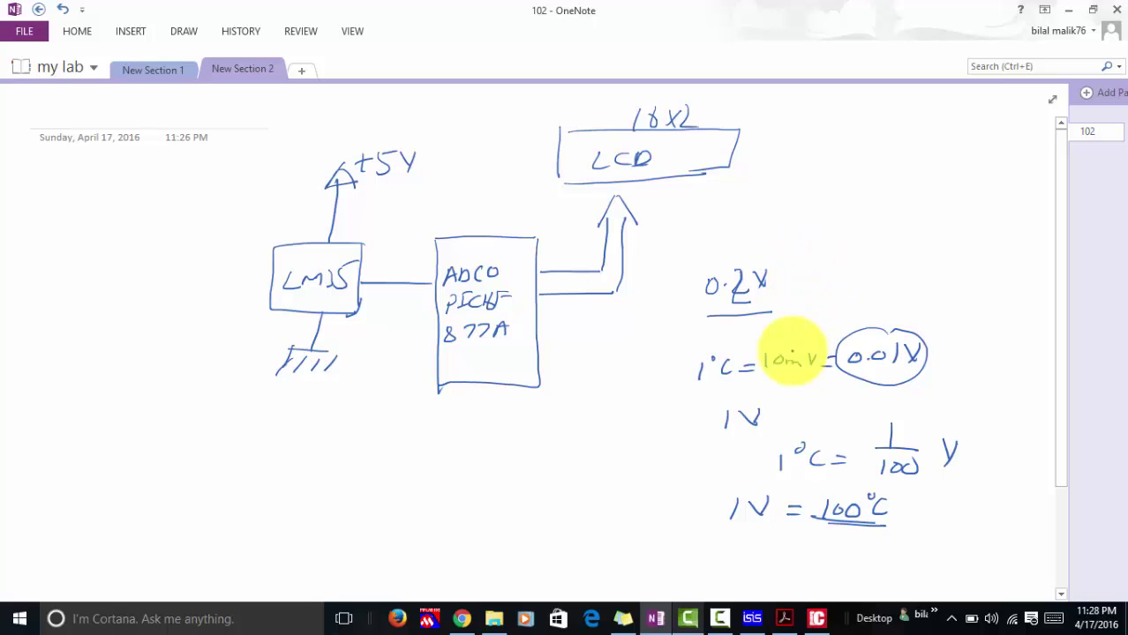
pyautogui.moveTo(810, 509)
pyautogui.mouseDown()
pyautogui.moveTo(832, 535)
pyautogui.moveTo(806, 501)
pyautogui.mouseUp()
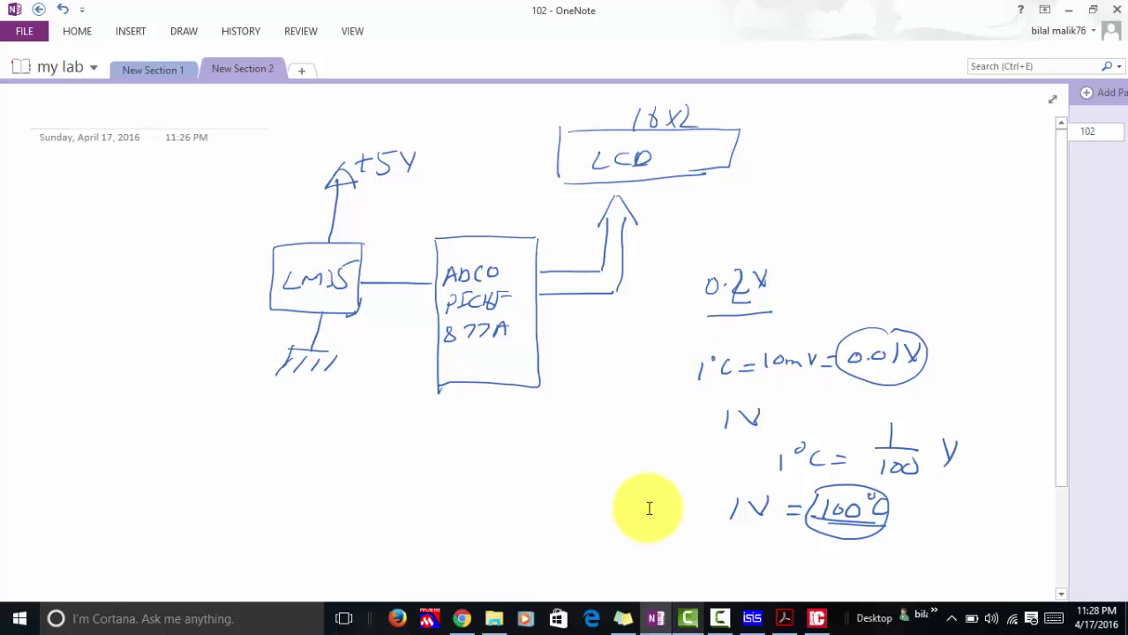
# Run the Proteus ISIS simulation until the LCD shows TEMPERATURE=6°C, then switch to Chrome
pyautogui.click(749, 623)
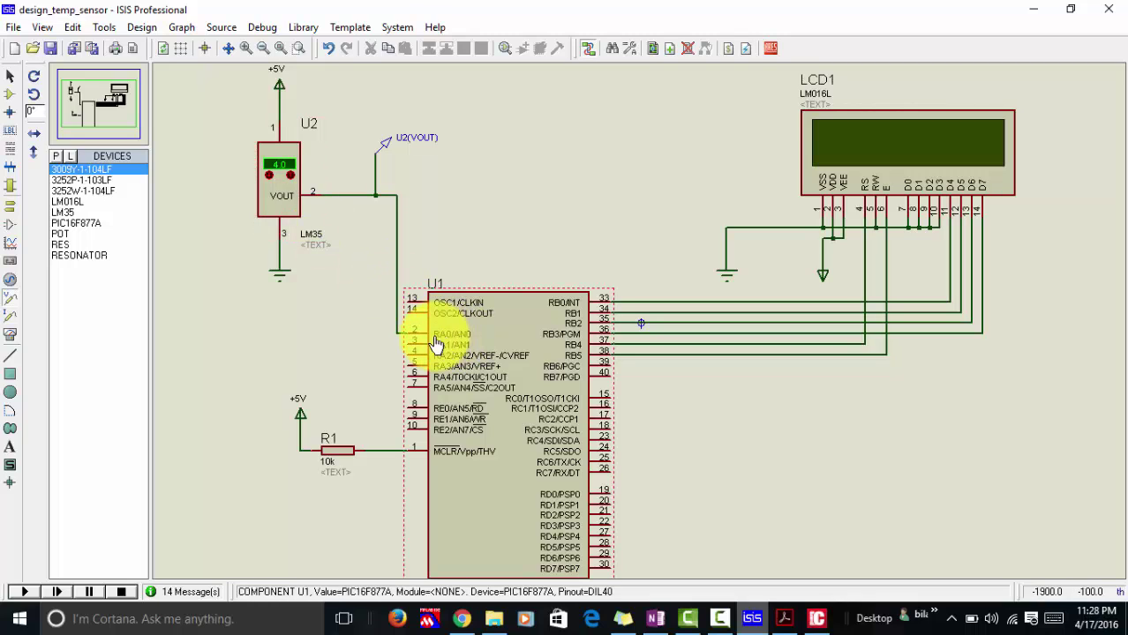
pyautogui.click(23, 592)
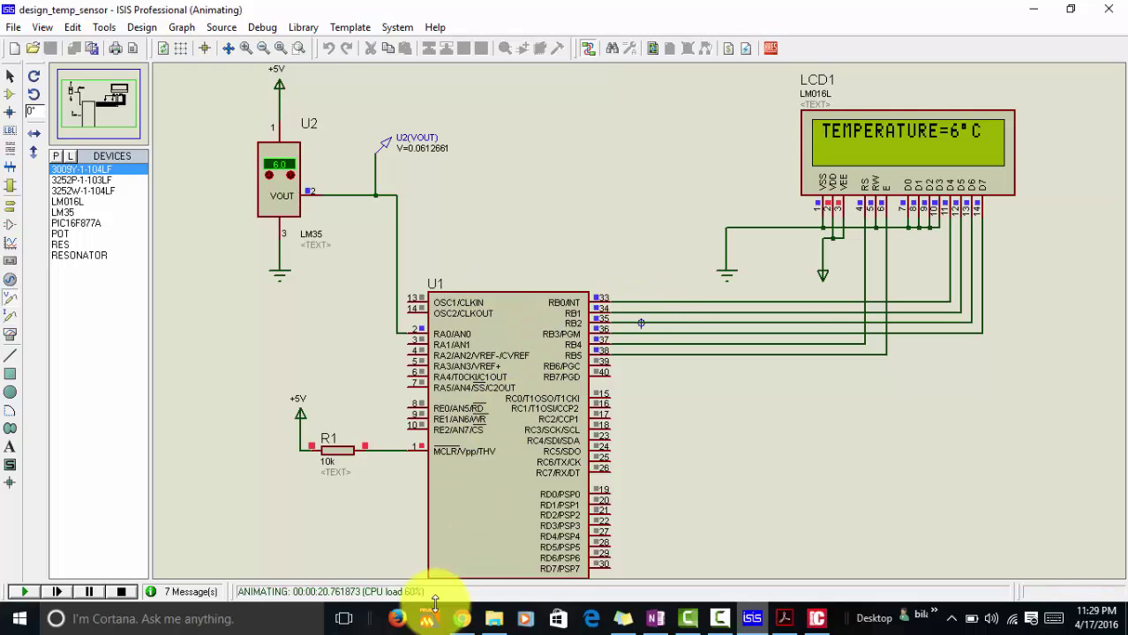
pyautogui.click(466, 623)
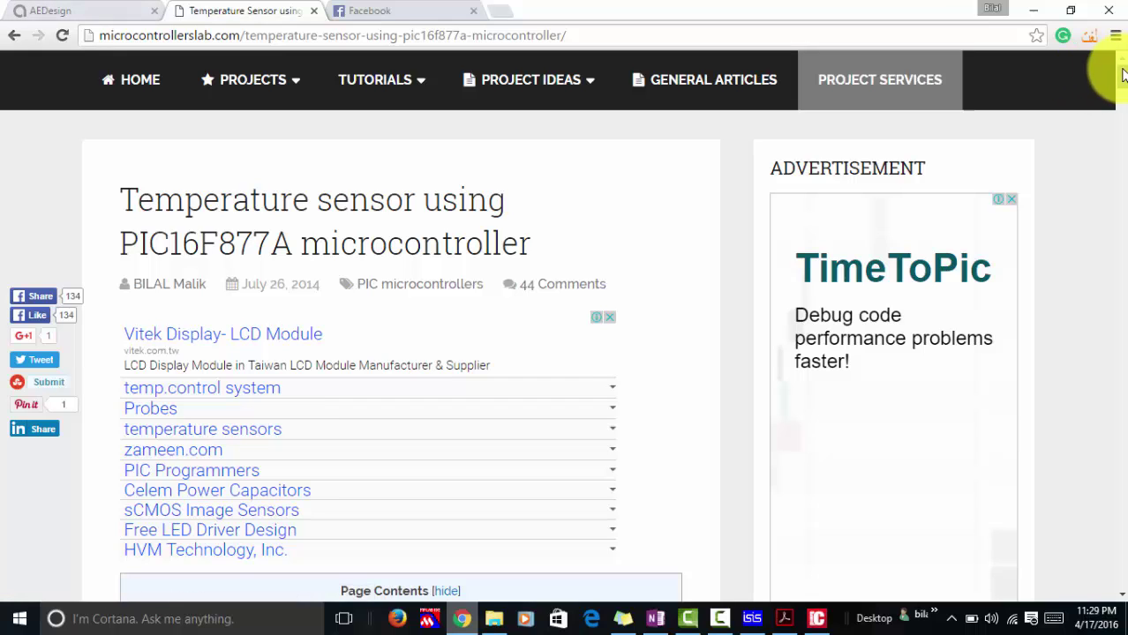
# Select the address of the microcontrollerslab.com temperature sensor article in the address bar
pyautogui.scroll(-3, 1123, 86)
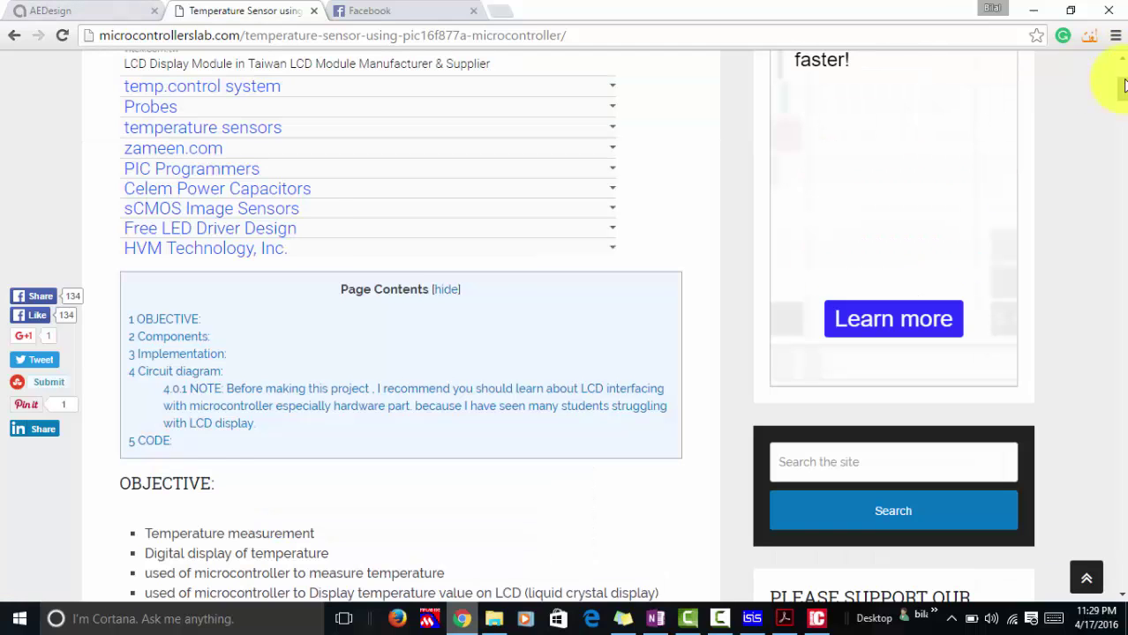
pyautogui.scroll(-1, 1116, 86)
pyautogui.scroll(3, 1110, 86)
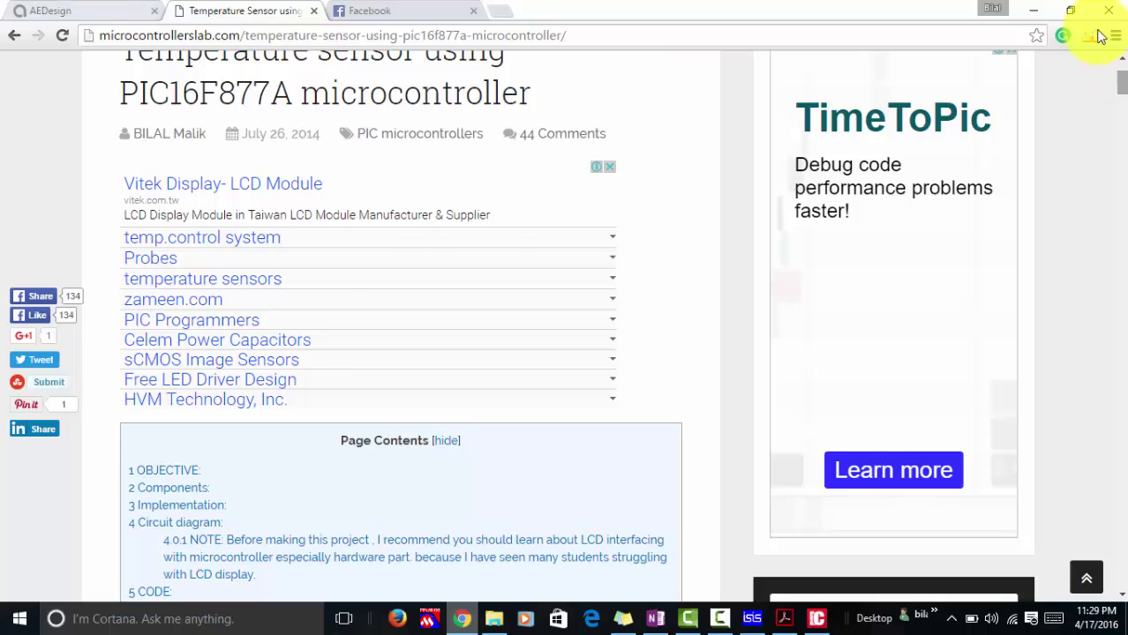
pyautogui.scroll(2, 1094, 62)
pyautogui.click(331, 40)
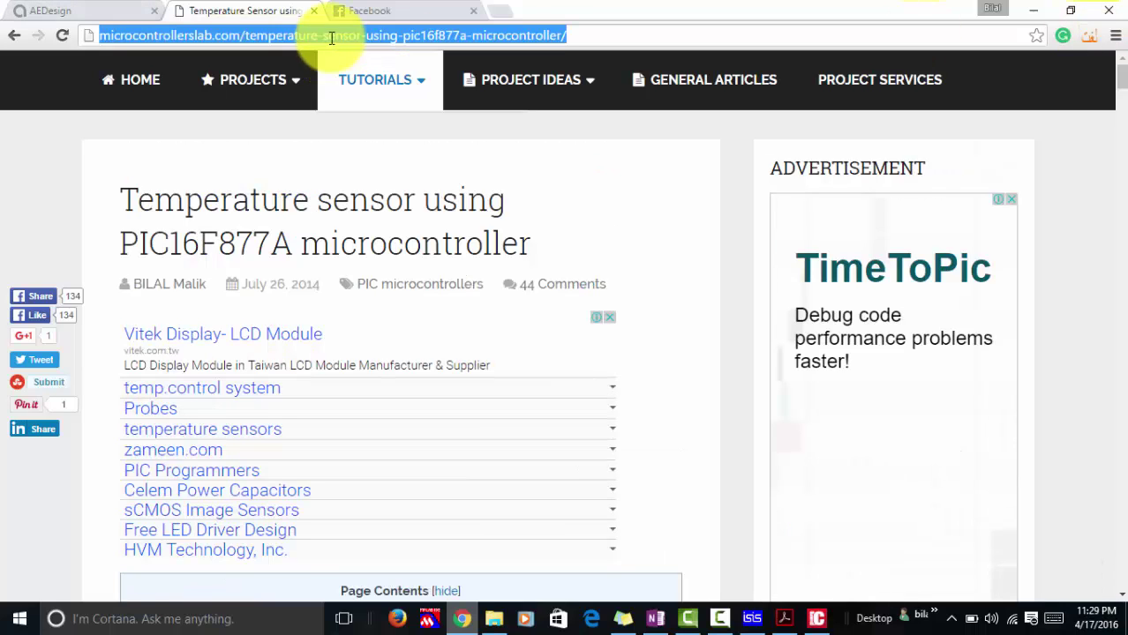
pyautogui.click(653, 199)
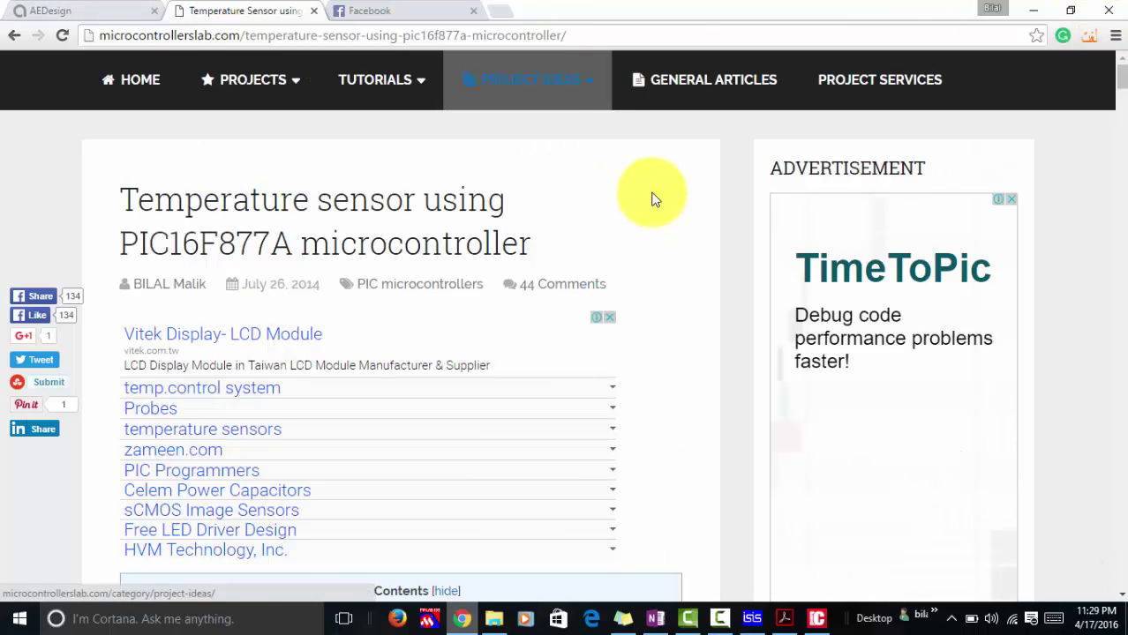
pyautogui.click(508, 36)
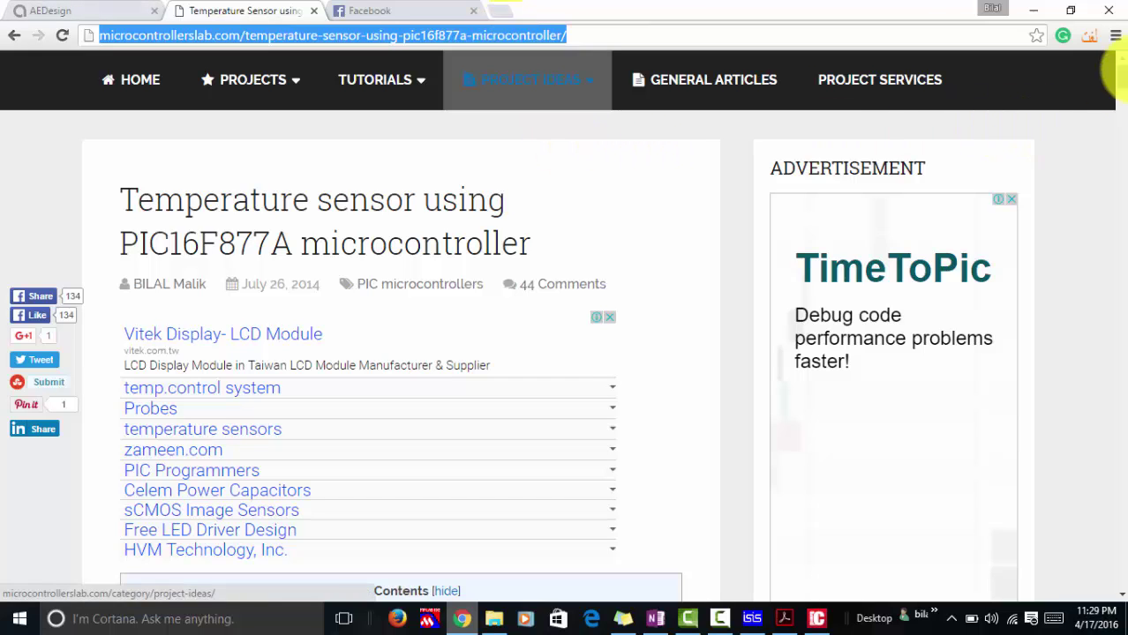
# Scroll the article past the objective and the circuit diagram
pyautogui.click(1123, 78)
pyautogui.moveTo(1123, 78); pyautogui.dragTo(1120, 106)
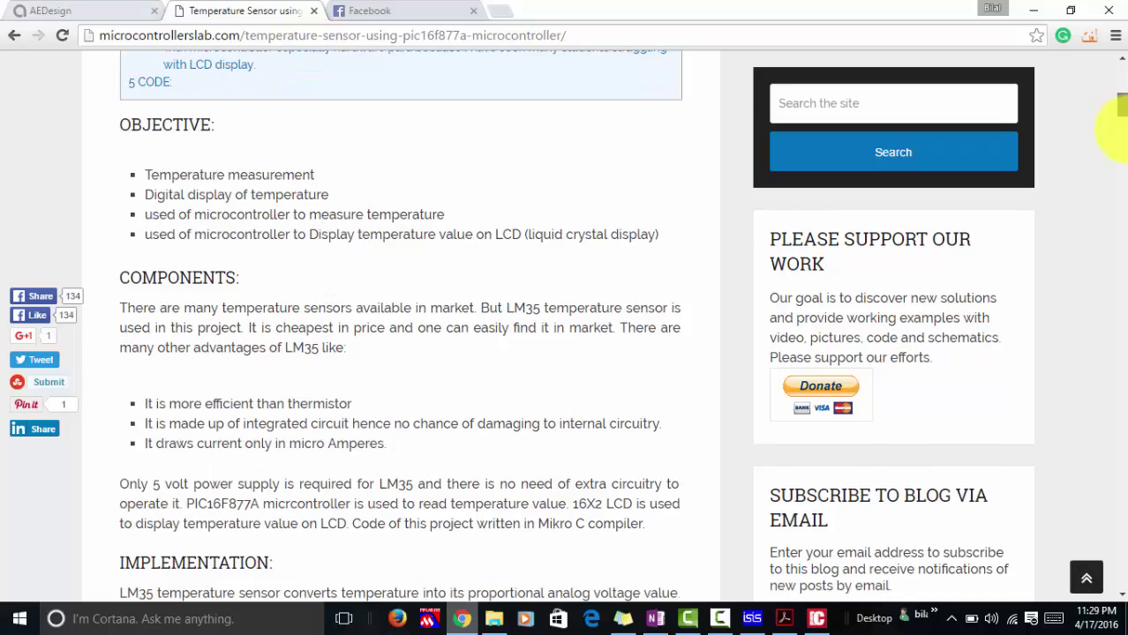
pyautogui.moveTo(1120, 150); pyautogui.dragTo(1125, 128)
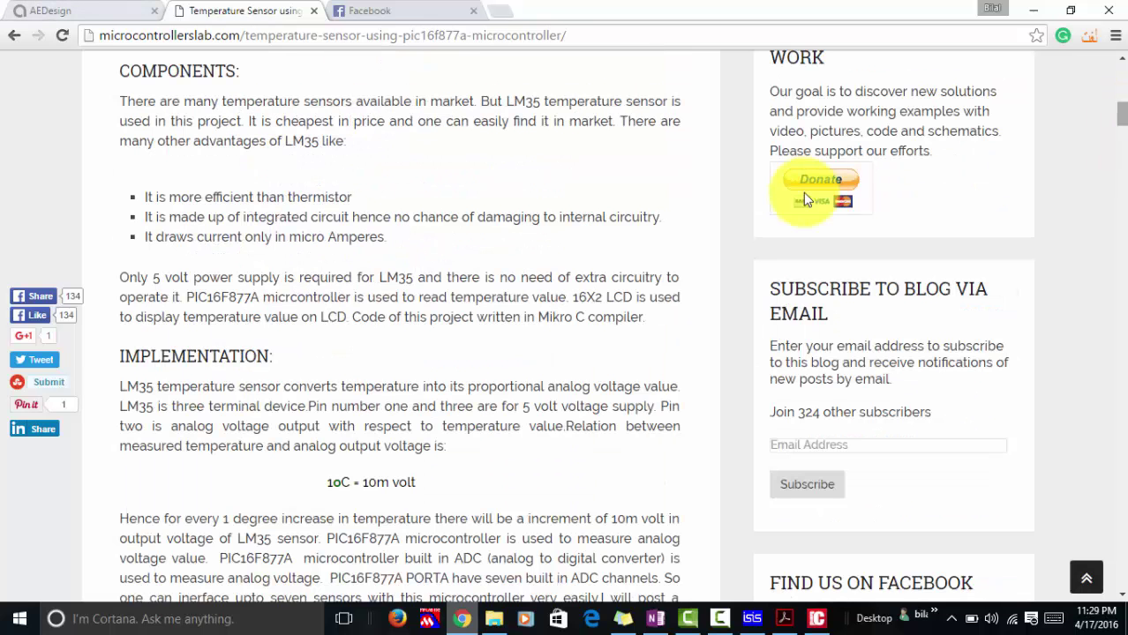
pyautogui.scroll(-1, 803, 194)
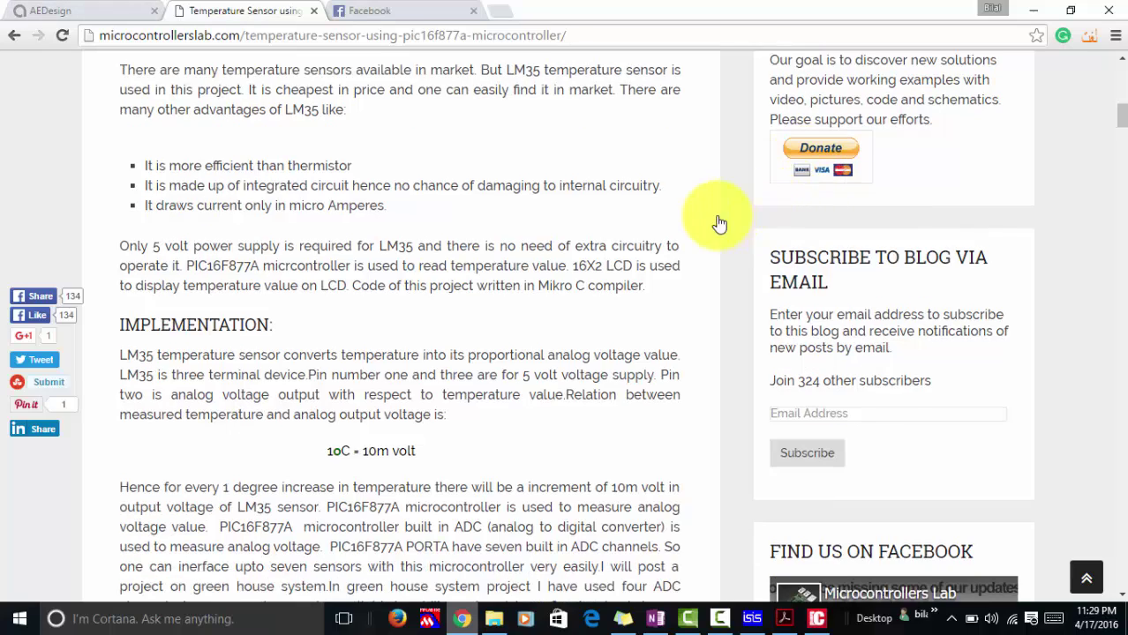
pyautogui.scroll(-4, 631, 211)
pyautogui.scroll(-3, 629, 209)
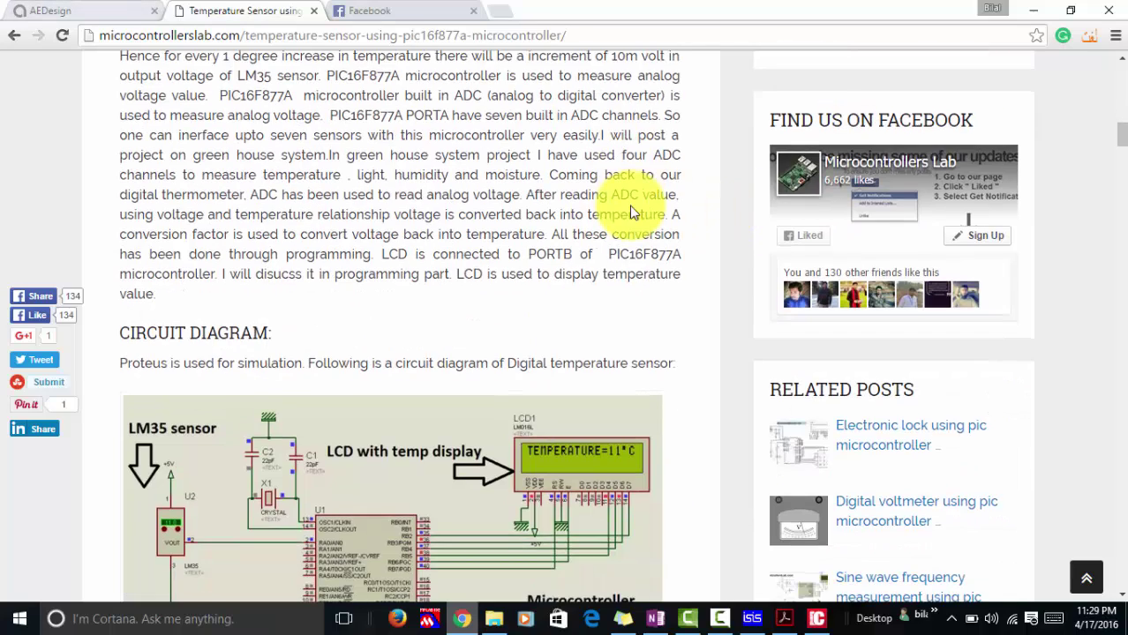
# Scroll through the code to the circuit diagram and hex file download link
pyautogui.scroll(-4, 631, 211)
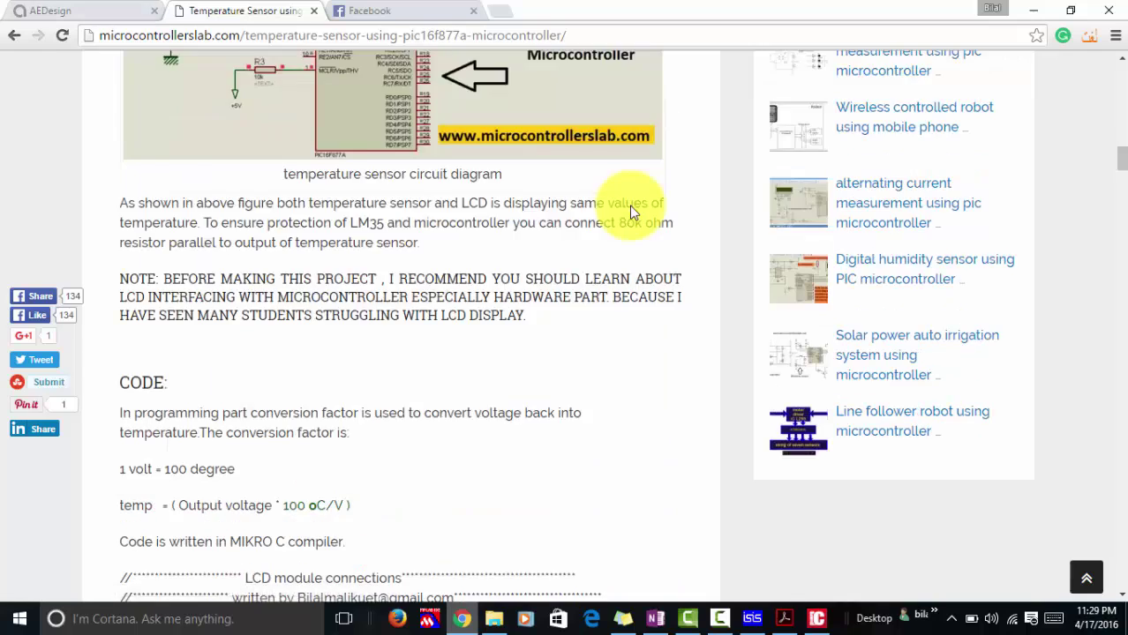
pyautogui.scroll(-3, 631, 212)
pyautogui.scroll(-15, 631, 211)
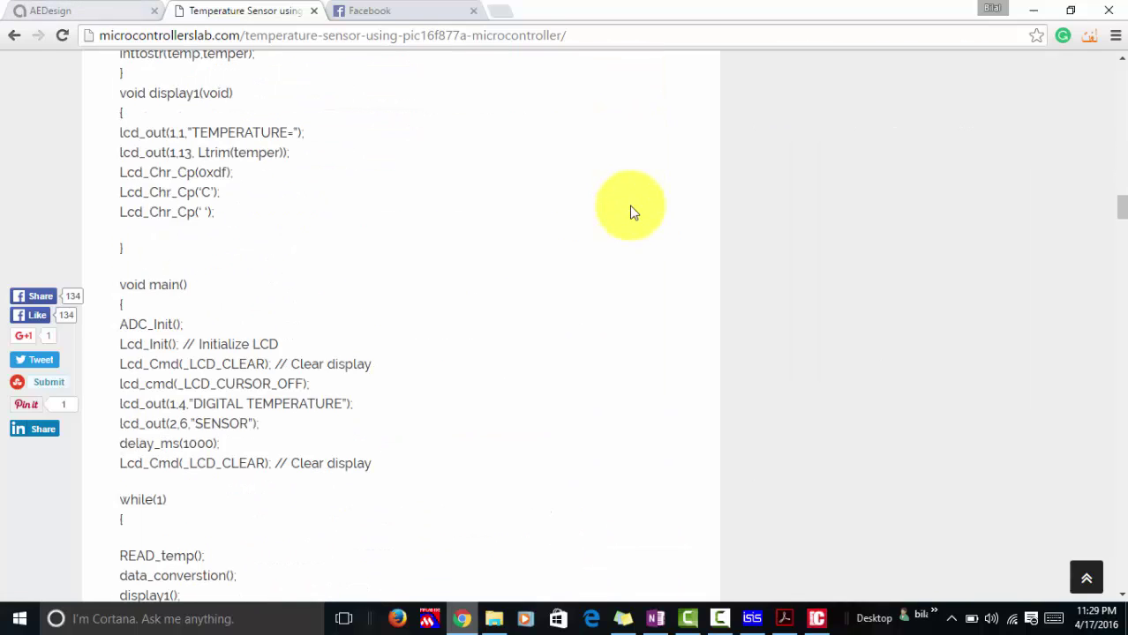
pyautogui.scroll(-1, 631, 212)
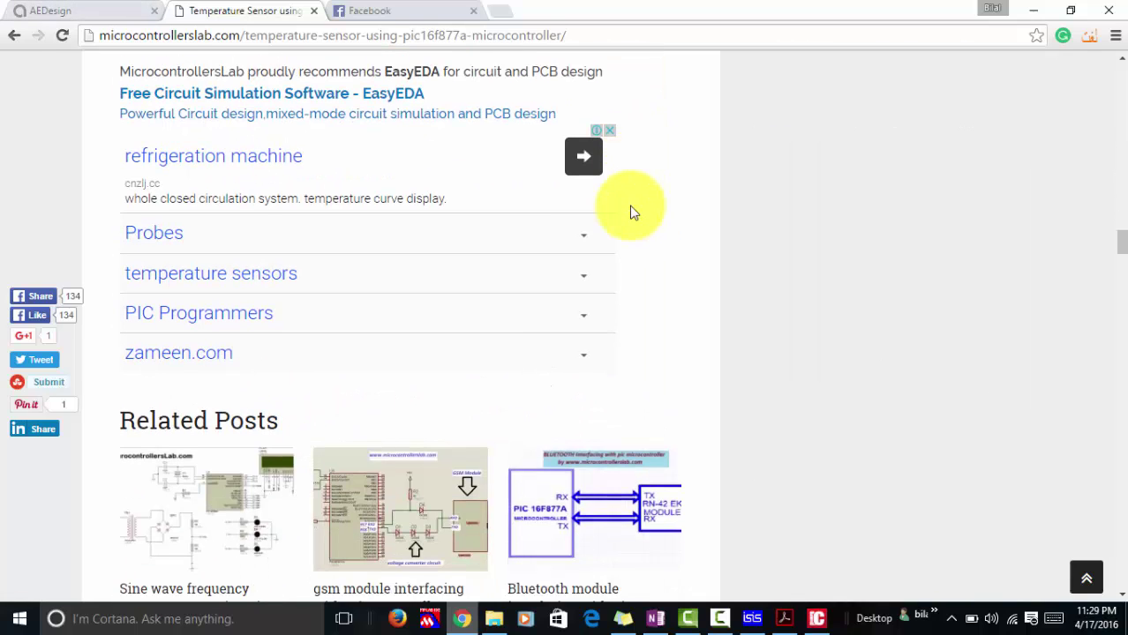
pyautogui.scroll(1, 631, 211)
pyautogui.scroll(2, 631, 212)
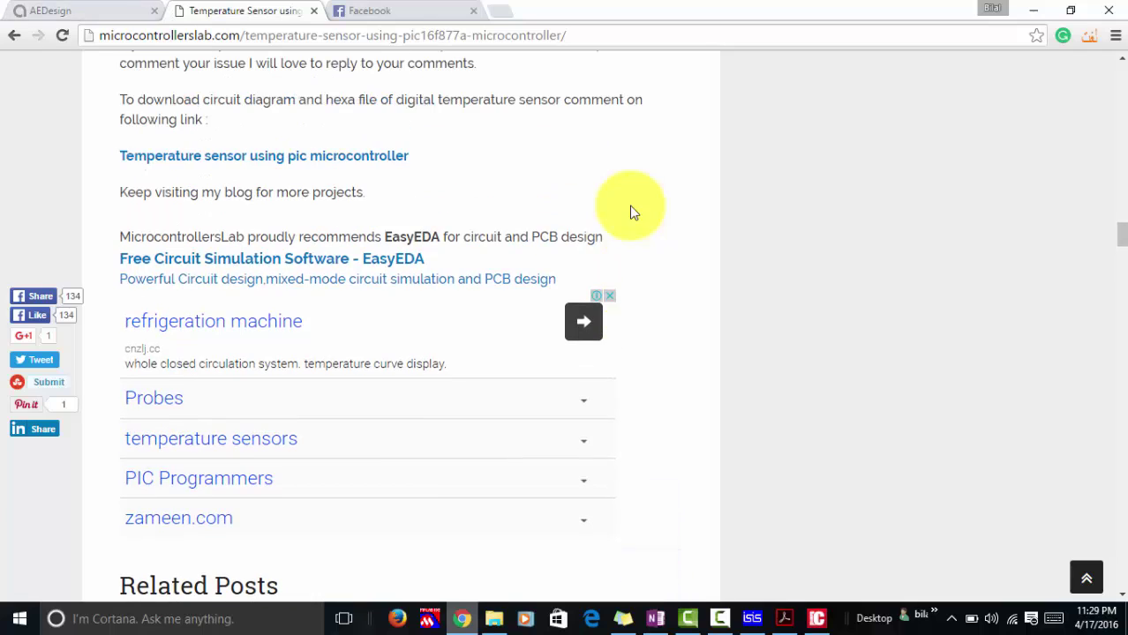
pyautogui.scroll(1, 390, 151)
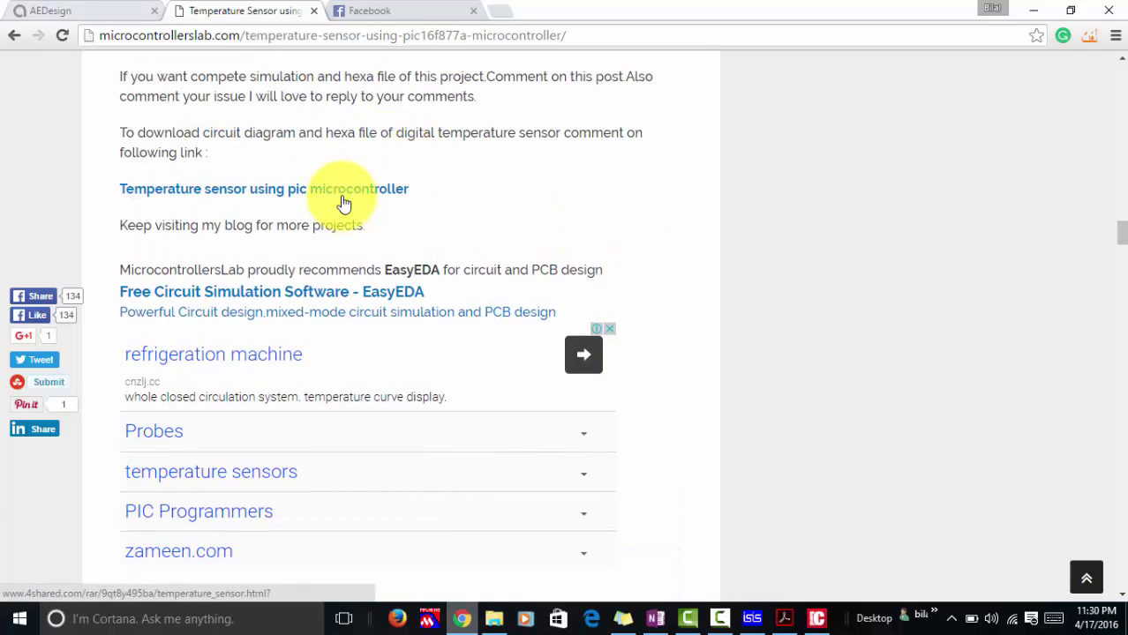